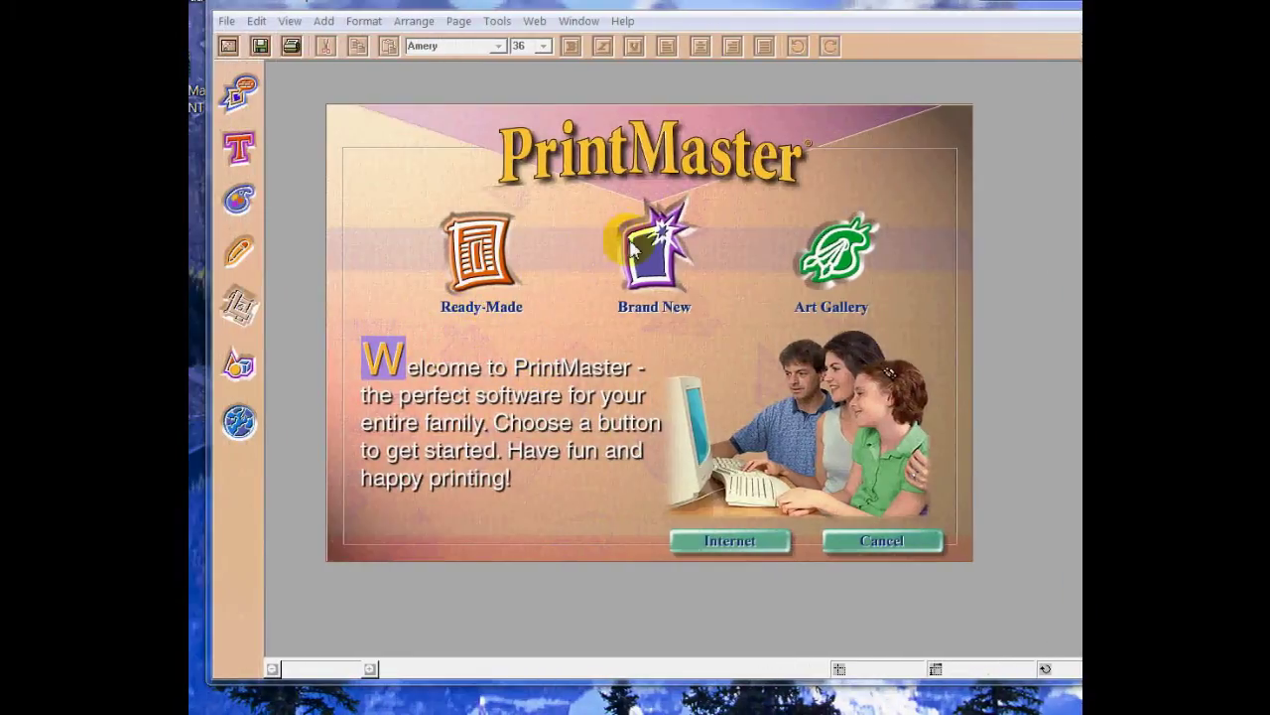
# Create a brand new project with an empty portrait page
pyautogui.click(653, 260)
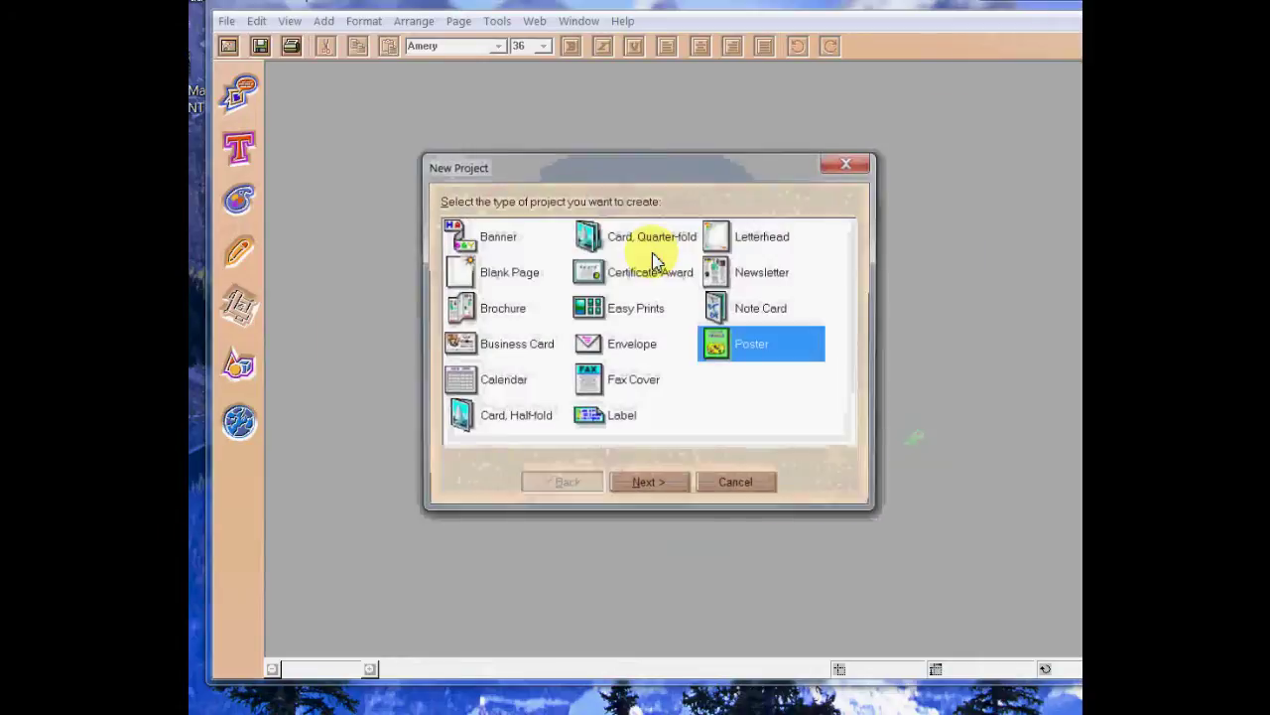
pyautogui.click(502, 273)
pyautogui.click(653, 488)
pyautogui.click(653, 489)
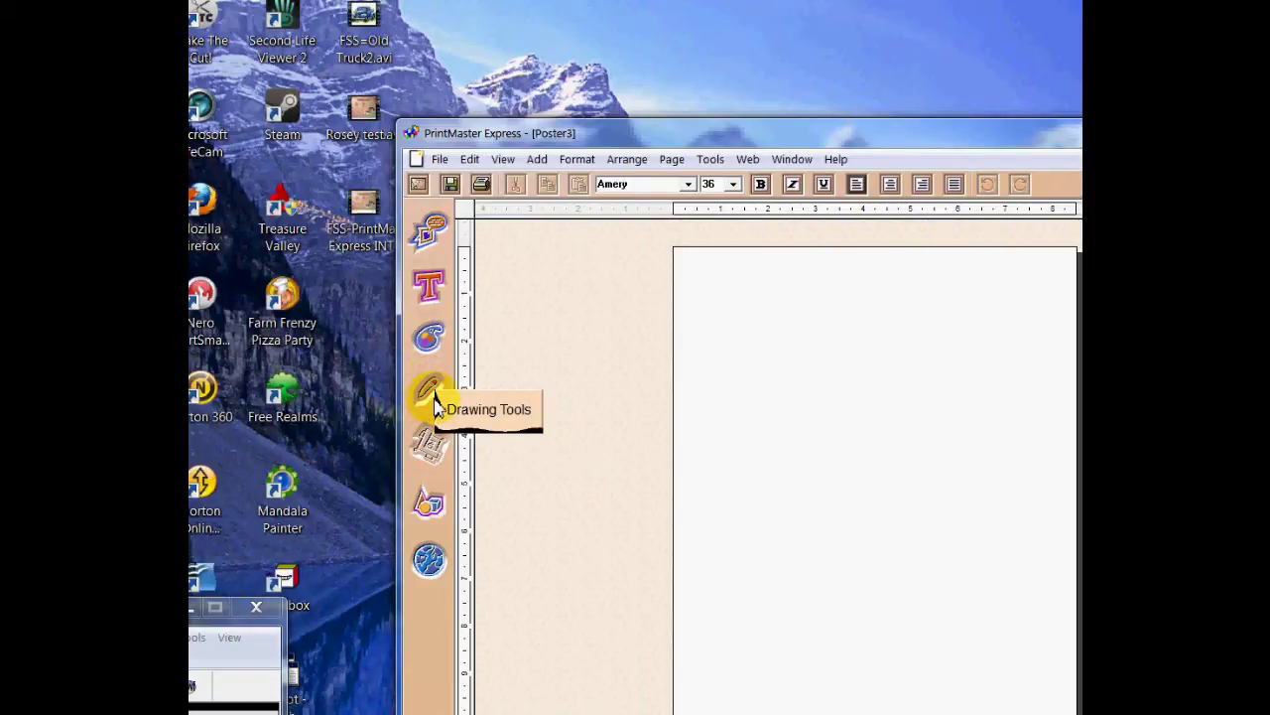
# Open the Art Gallery, preview the artwork at large thumbnail size and return to medium thumbnails
pyautogui.click(429, 228)
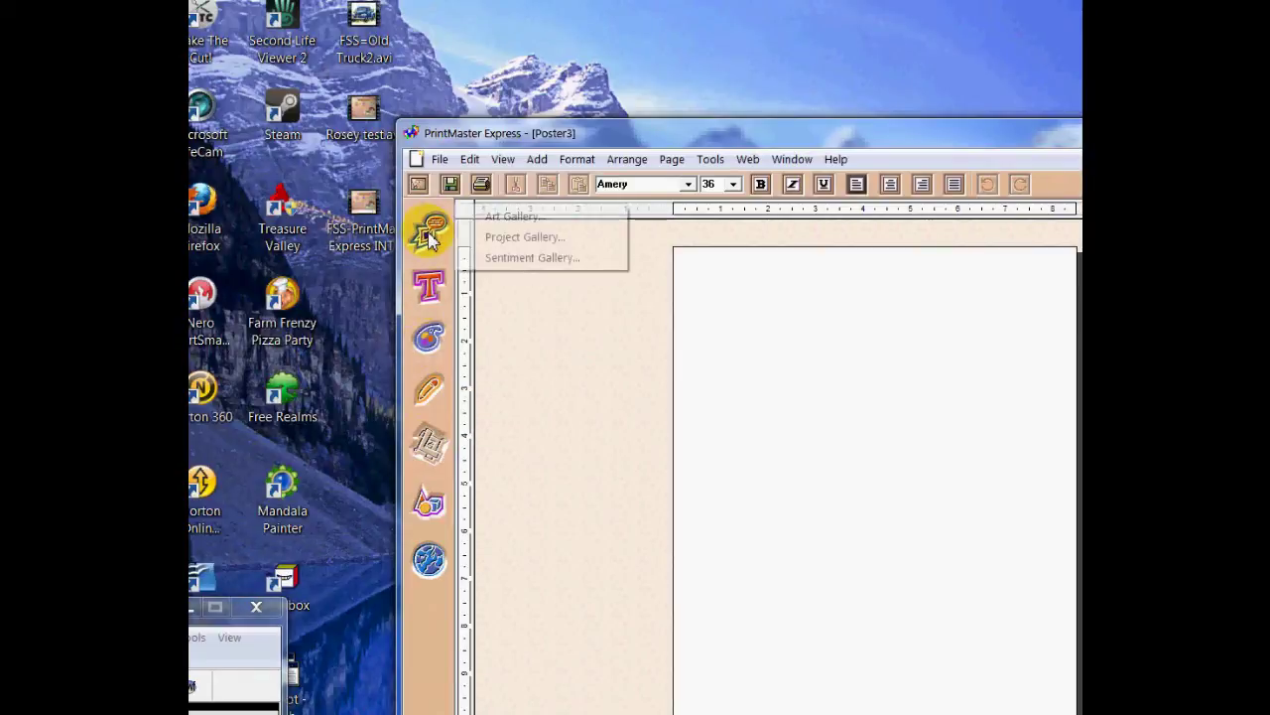
pyautogui.click(491, 216)
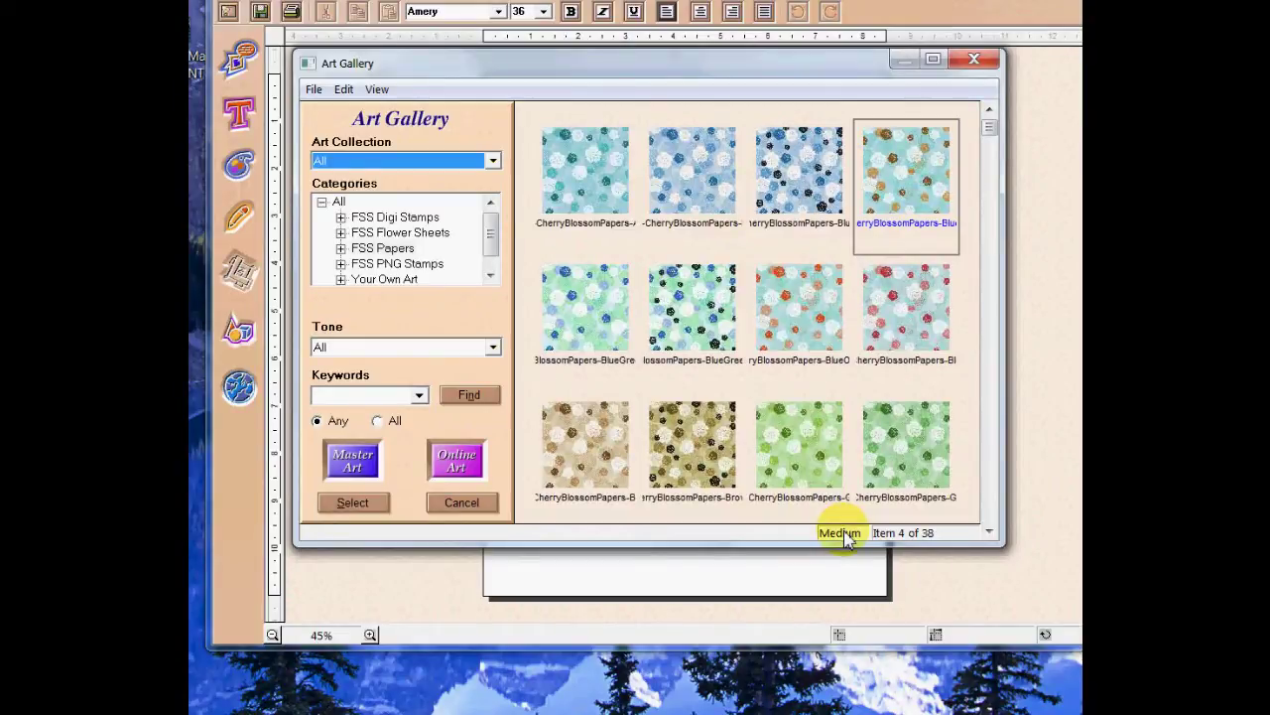
pyautogui.click(845, 536)
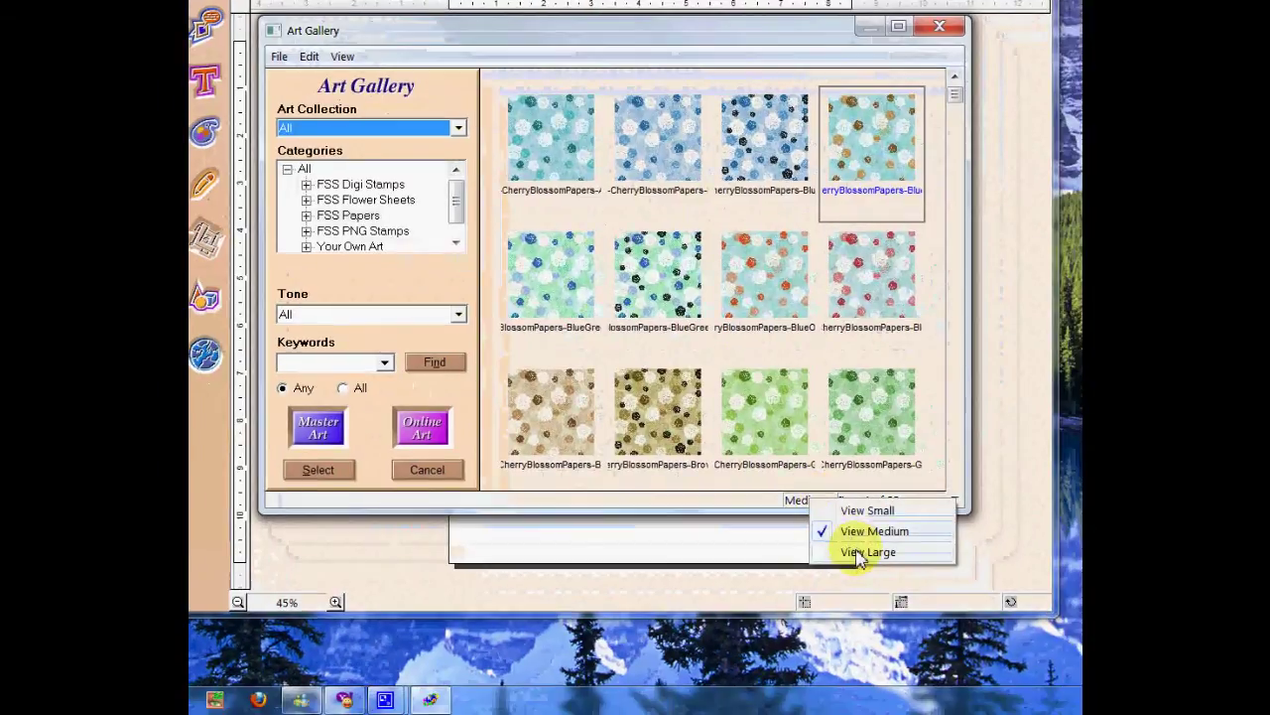
pyautogui.click(858, 556)
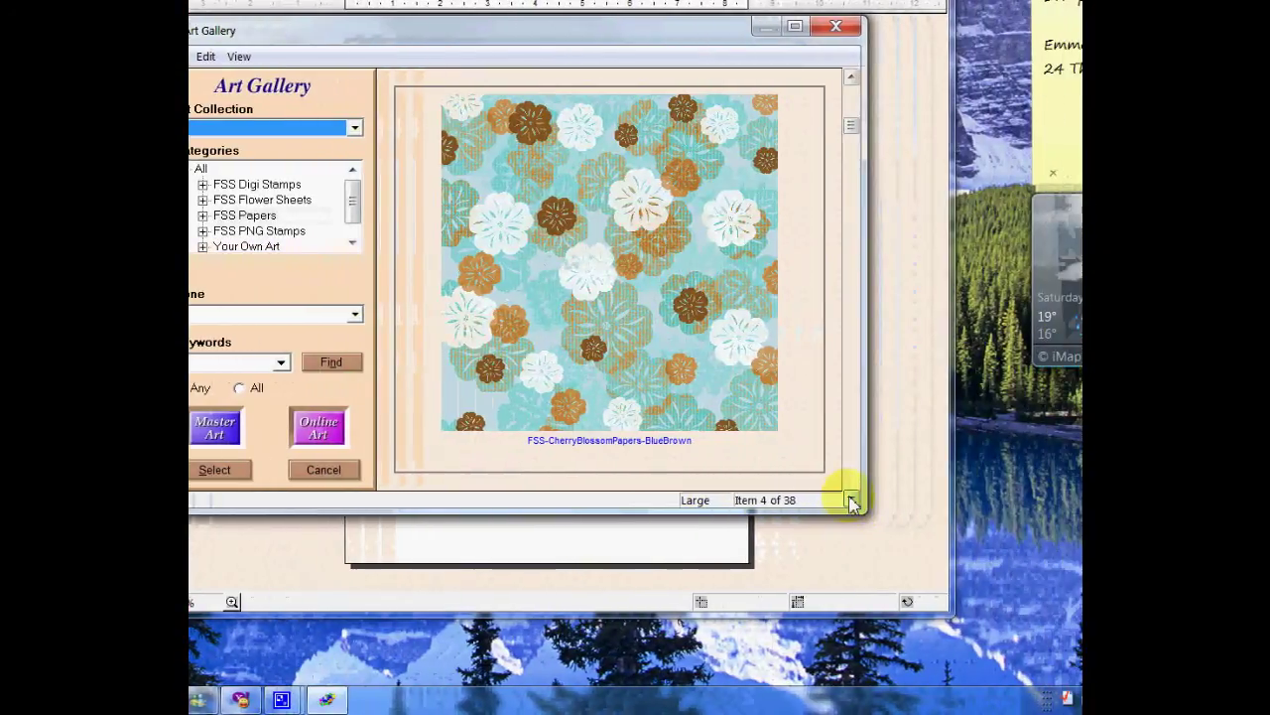
pyautogui.click(698, 504)
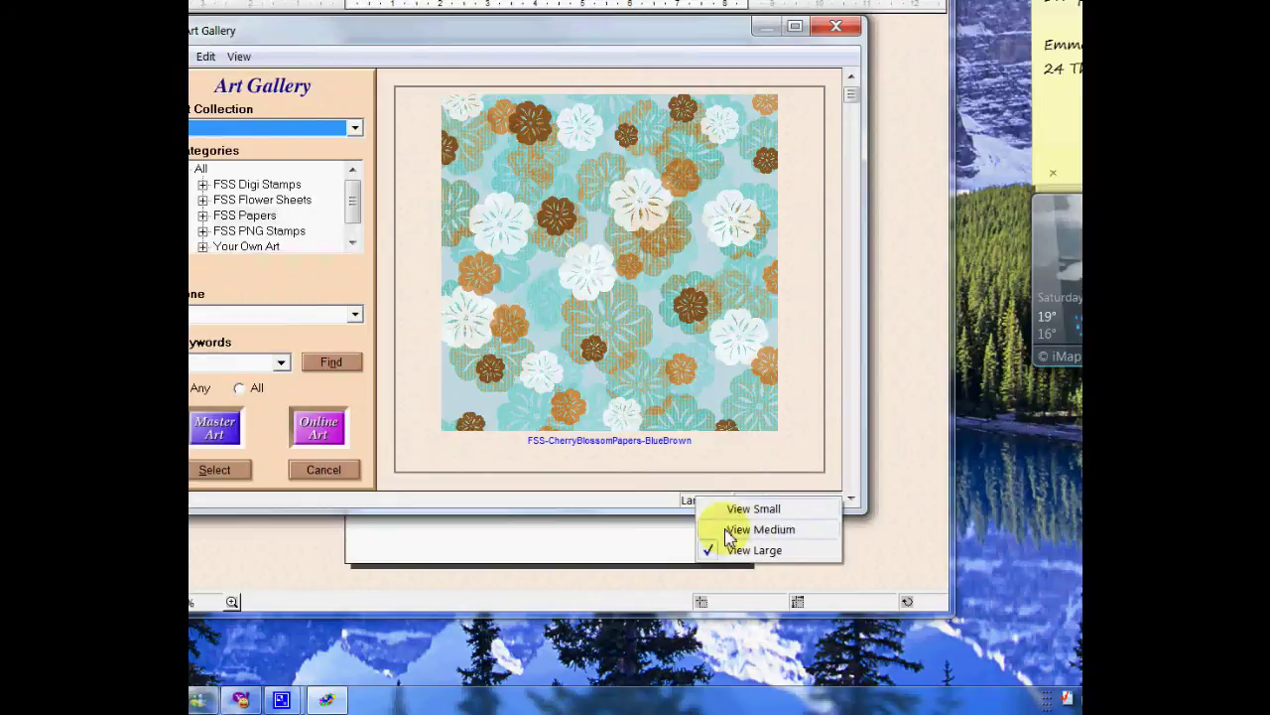
pyautogui.click(726, 528)
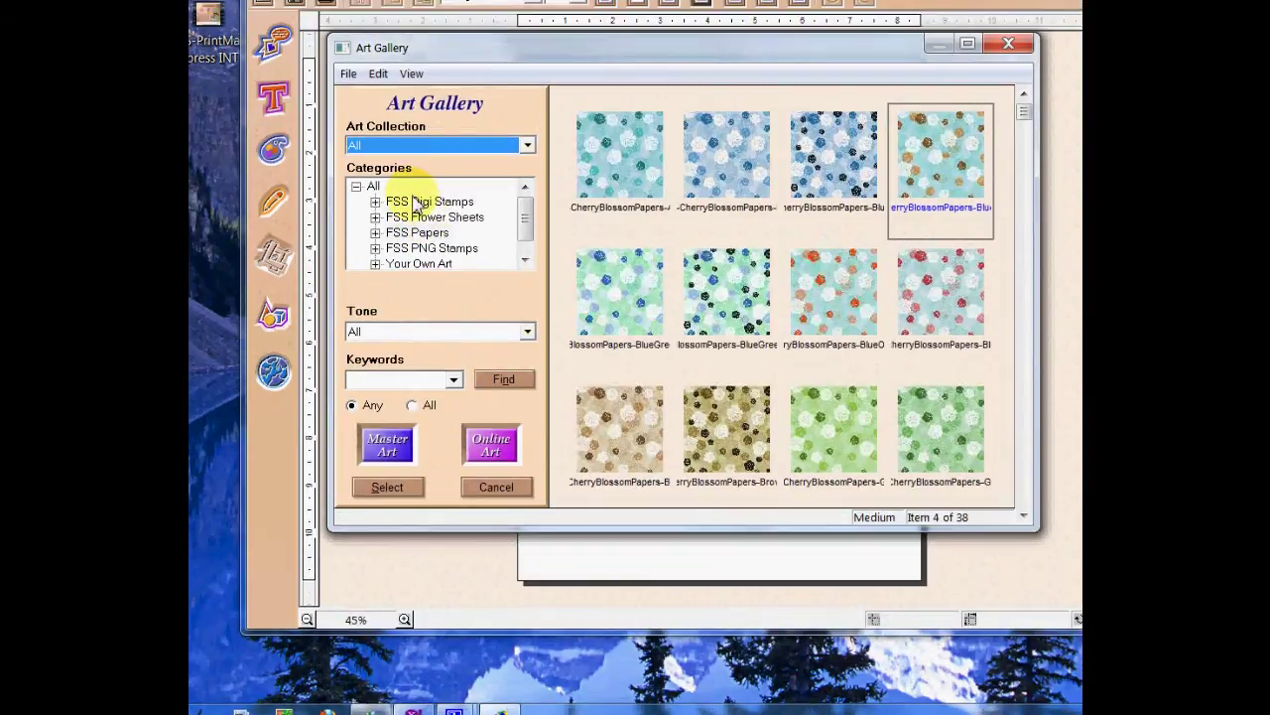
# Insert the FSS-Whazzup Chicky image from the FSS Digi Stamps category and move it to the page's upper-left corner
pyautogui.click(425, 185)
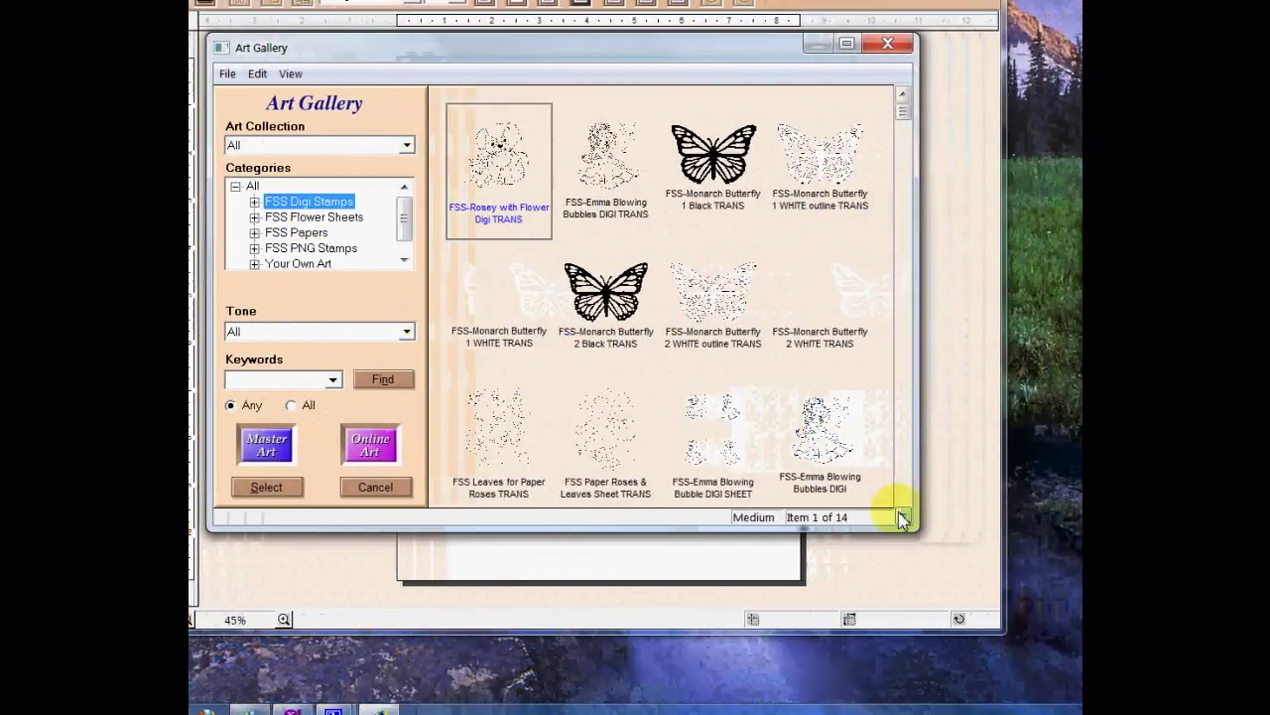
pyautogui.click(1024, 516)
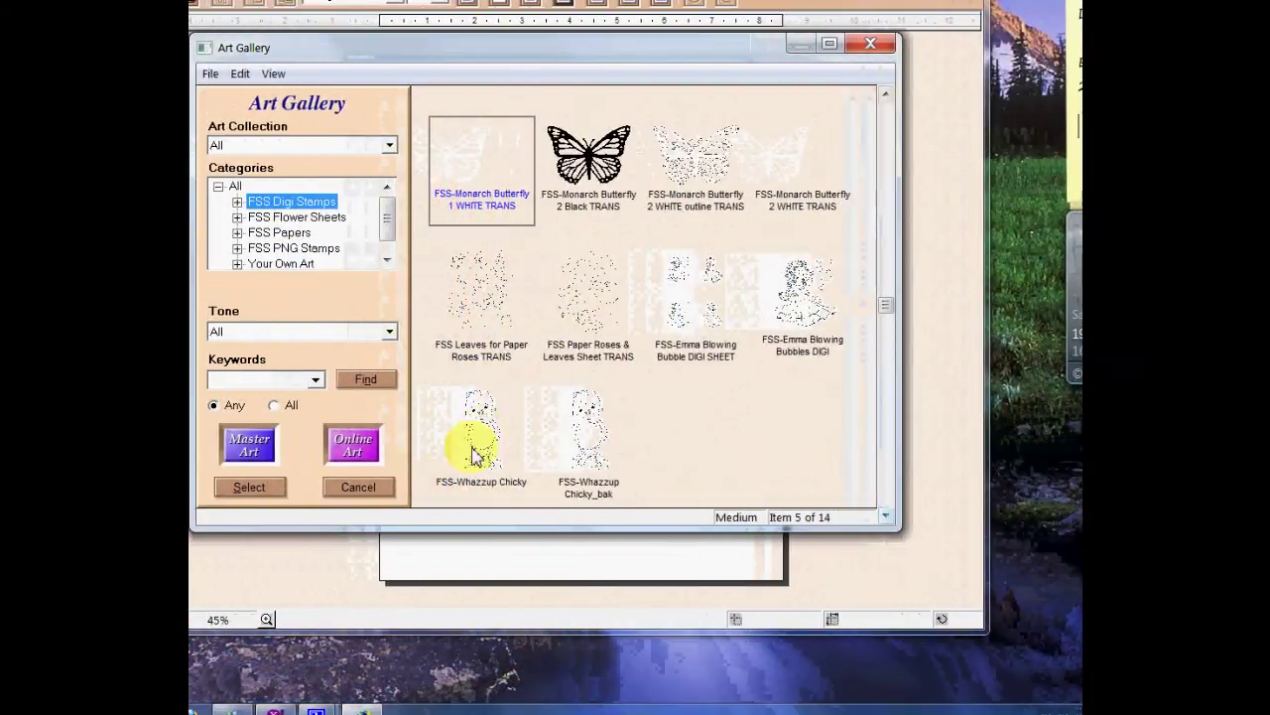
pyautogui.click(447, 427)
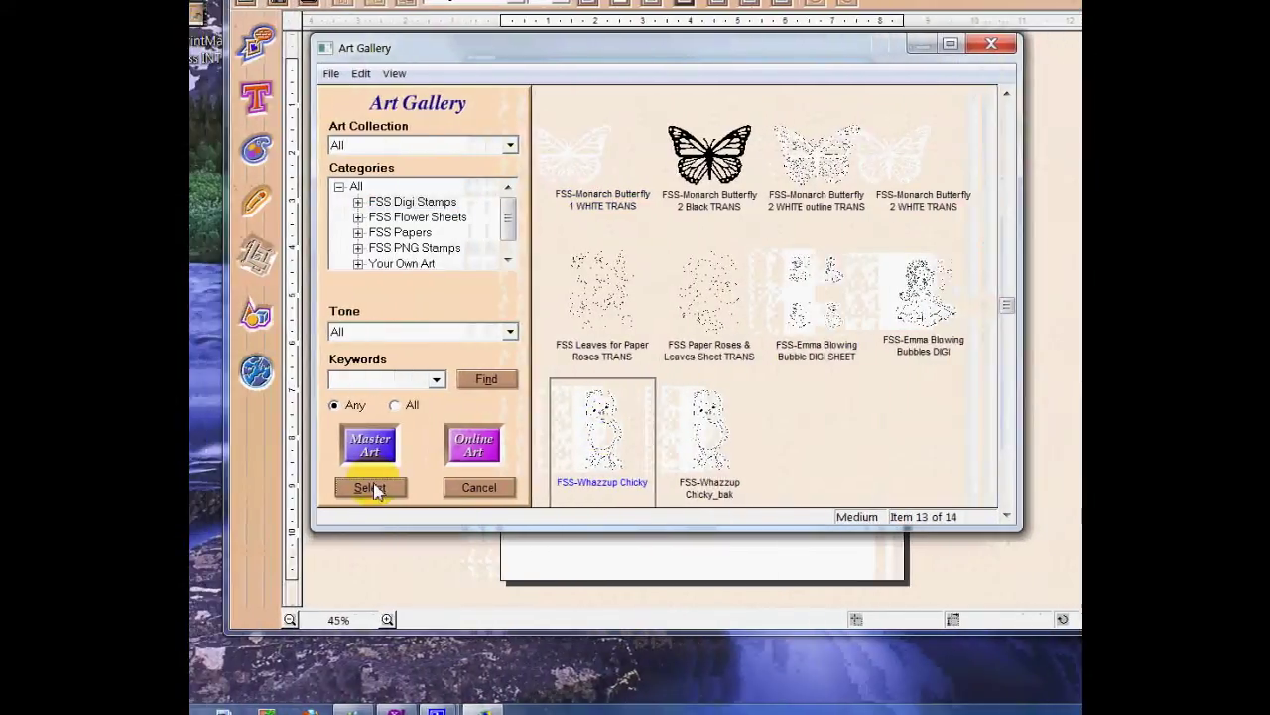
pyautogui.click(301, 487)
pyautogui.moveTo(732, 340); pyautogui.dragTo(679, 293)
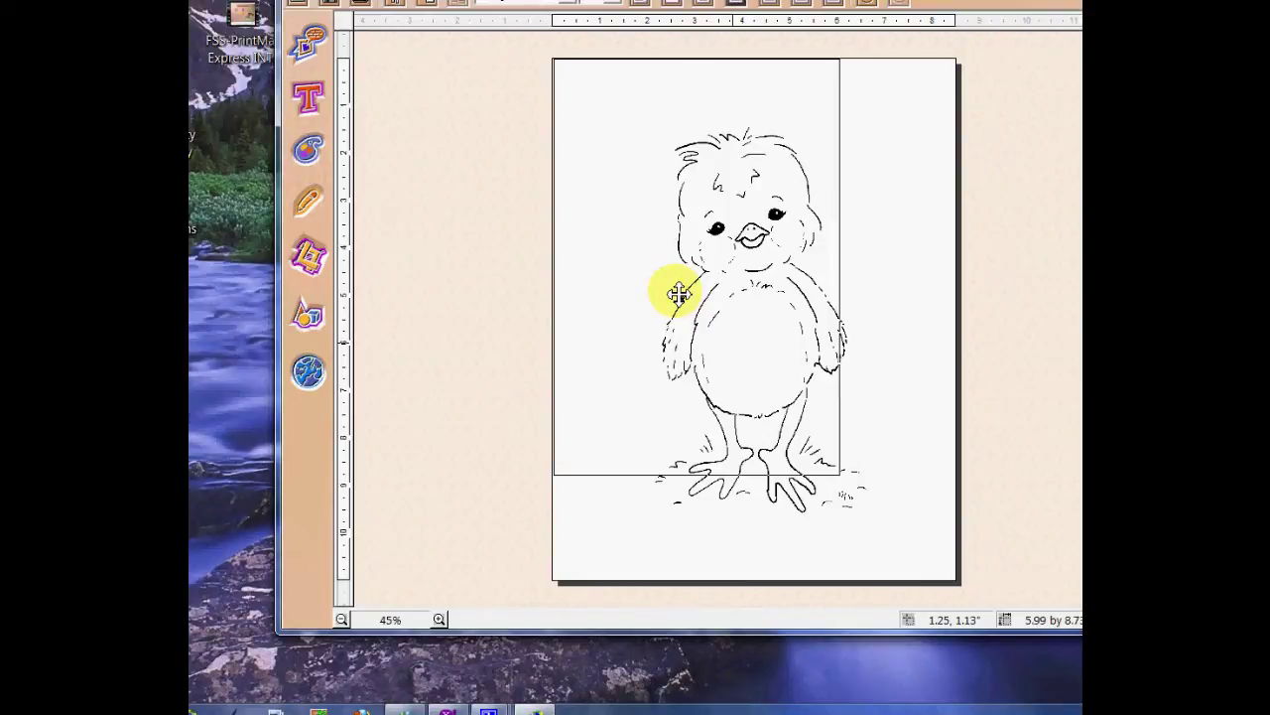
pyautogui.moveTo(679, 292); pyautogui.dragTo(676, 289)
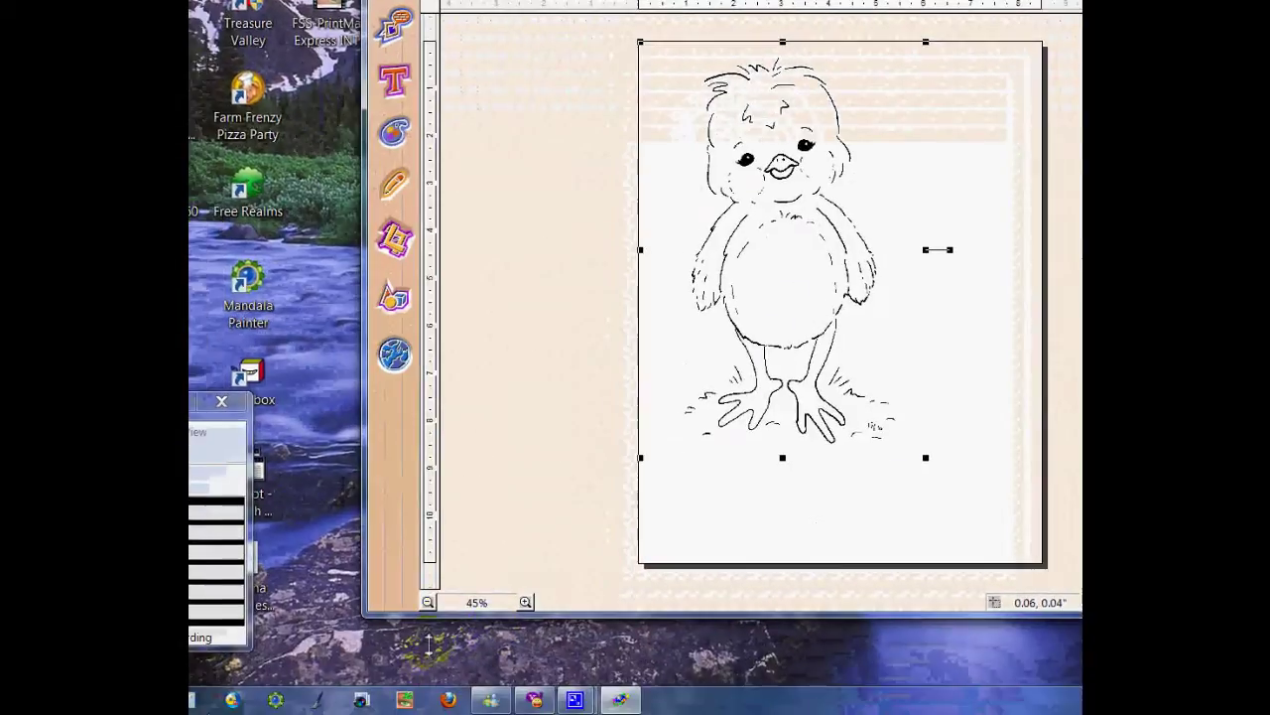
# Shrink the chick image to about 2.37 by 3.45 inches and move it to the page's upper-right corner
pyautogui.click(462, 684)
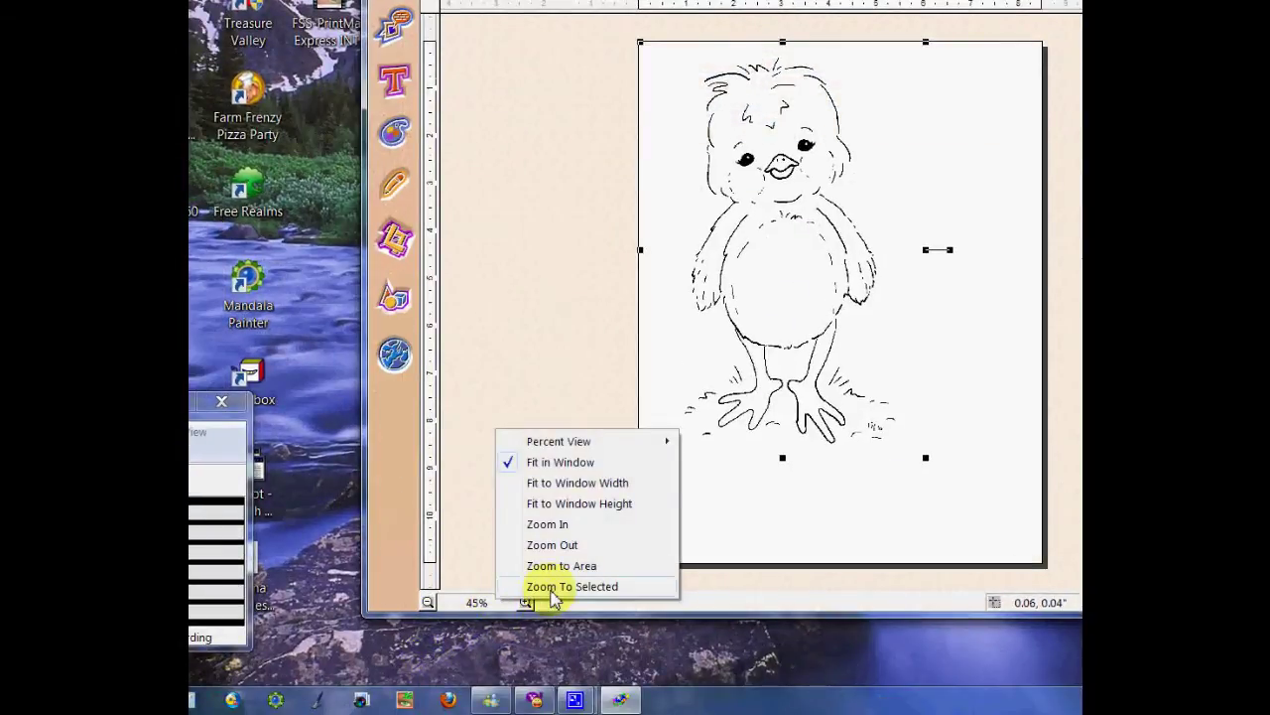
pyautogui.click(551, 587)
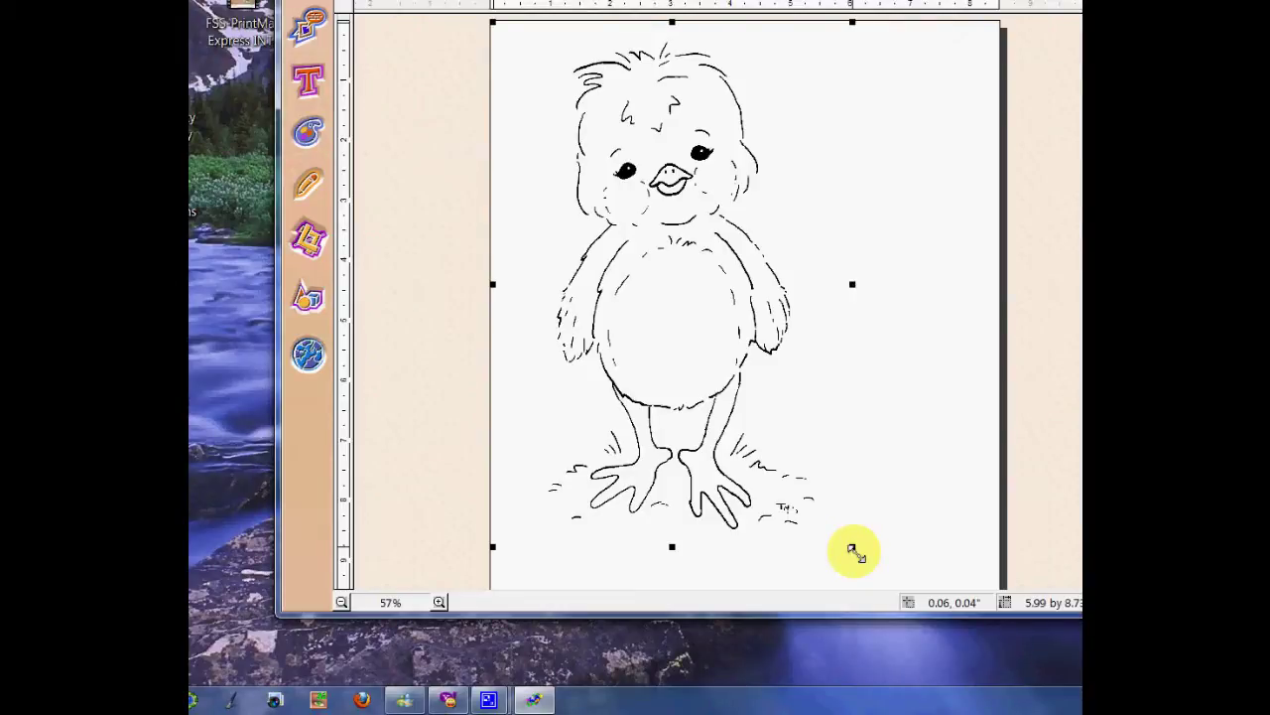
pyautogui.moveTo(851, 548); pyautogui.dragTo(637, 119)
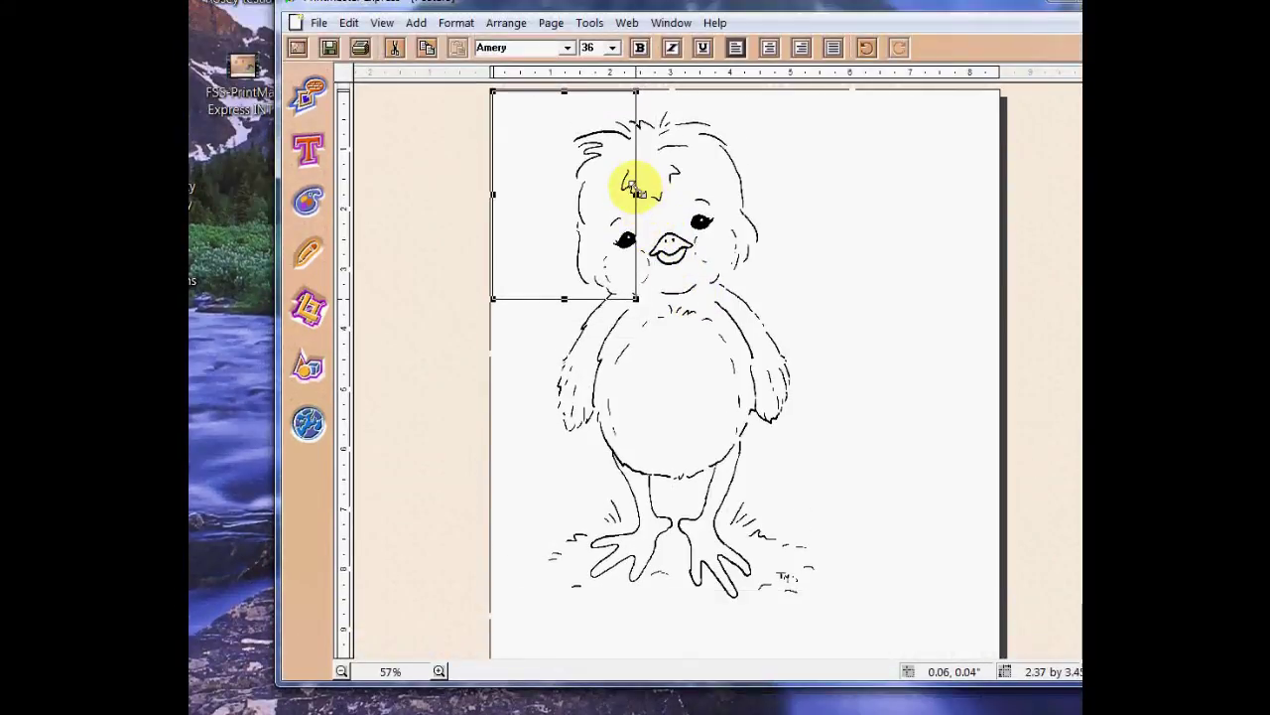
pyautogui.moveTo(636, 189); pyautogui.dragTo(646, 193)
pyautogui.moveTo(556, 192); pyautogui.dragTo(822, 204)
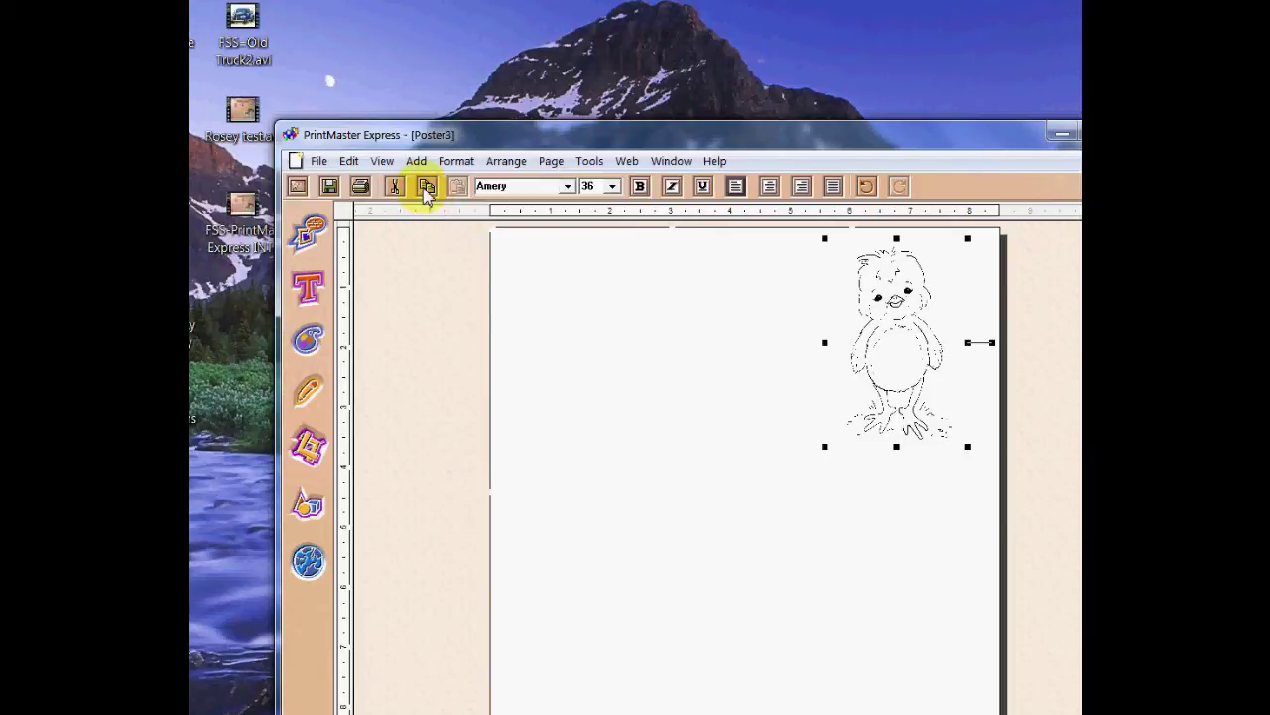
# Copy and paste the chick, placing the copy directly to the left of the original
pyautogui.click(427, 189)
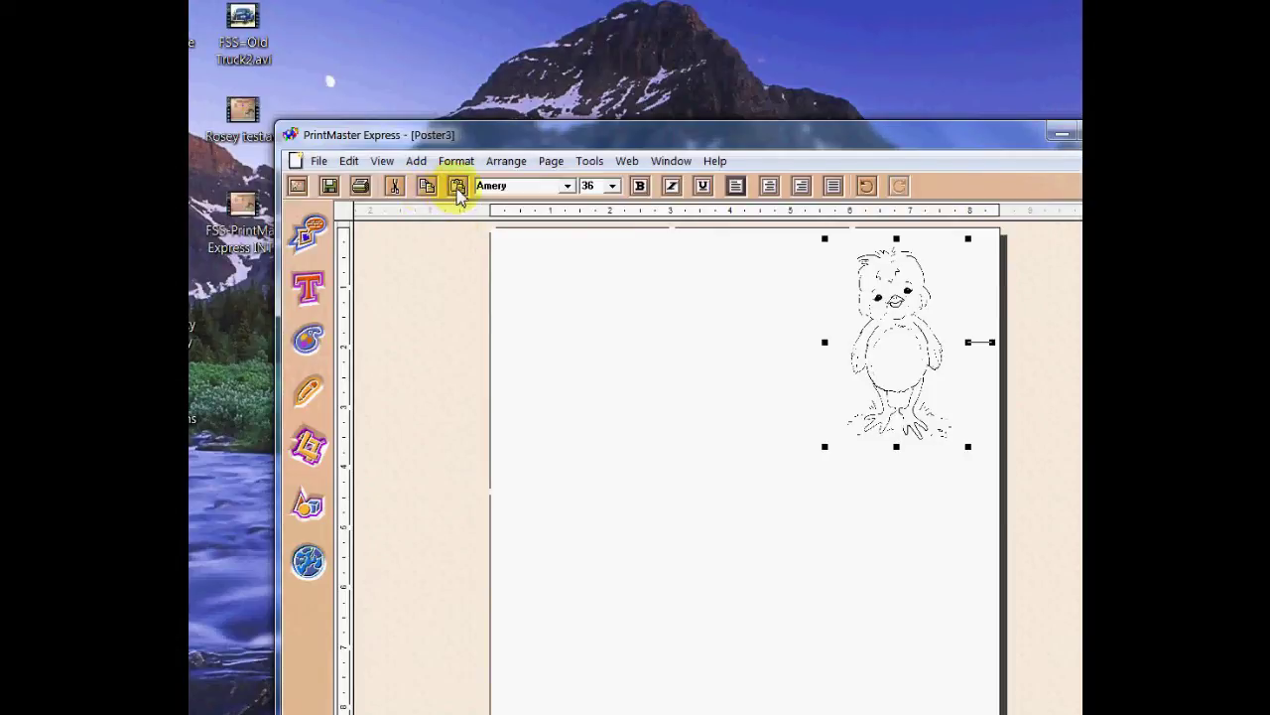
pyautogui.click(458, 190)
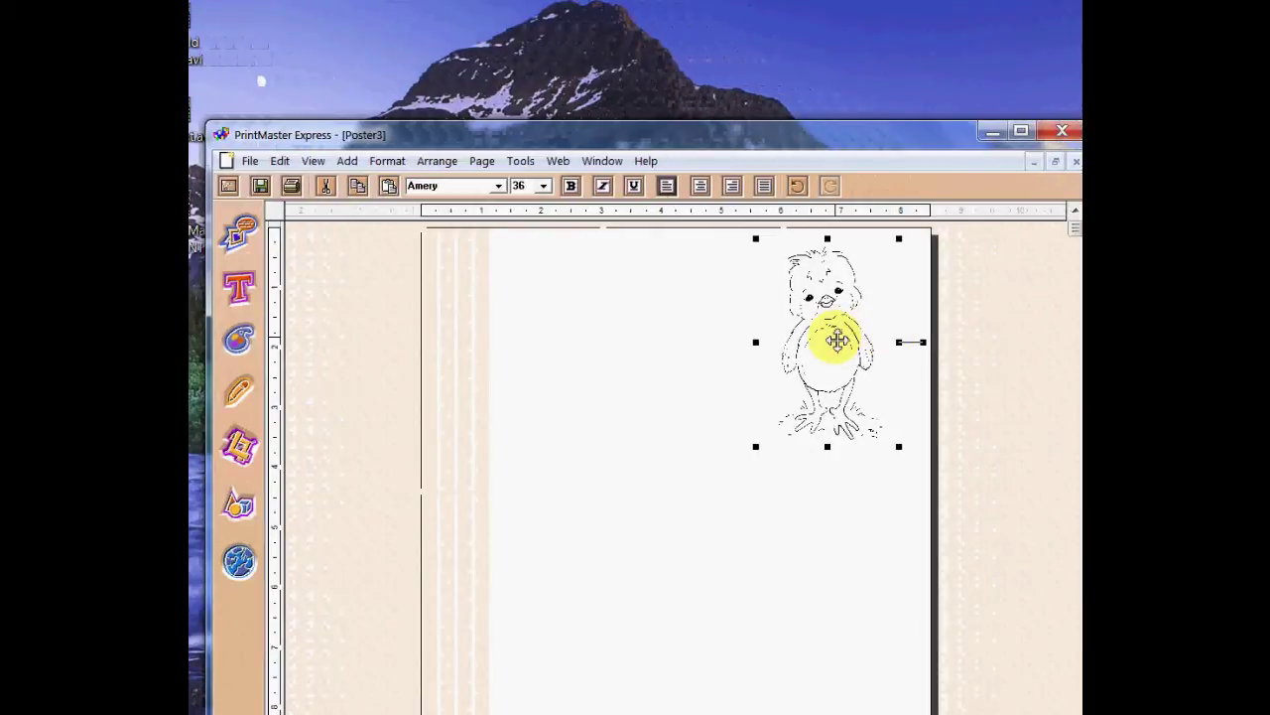
pyautogui.moveTo(839, 340); pyautogui.dragTo(683, 334)
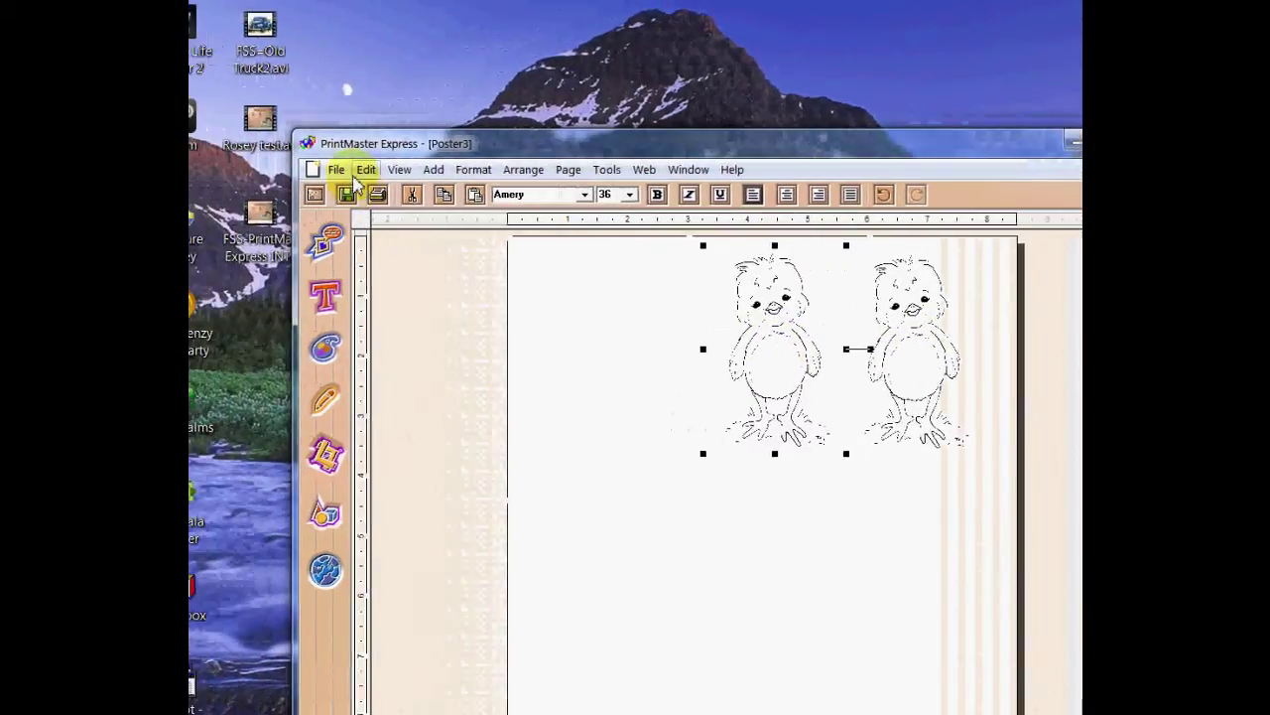
# Make a single duplicate of the chick and place it at the left end of the row, about 0.67, 0.17 inches
pyautogui.click(418, 171)
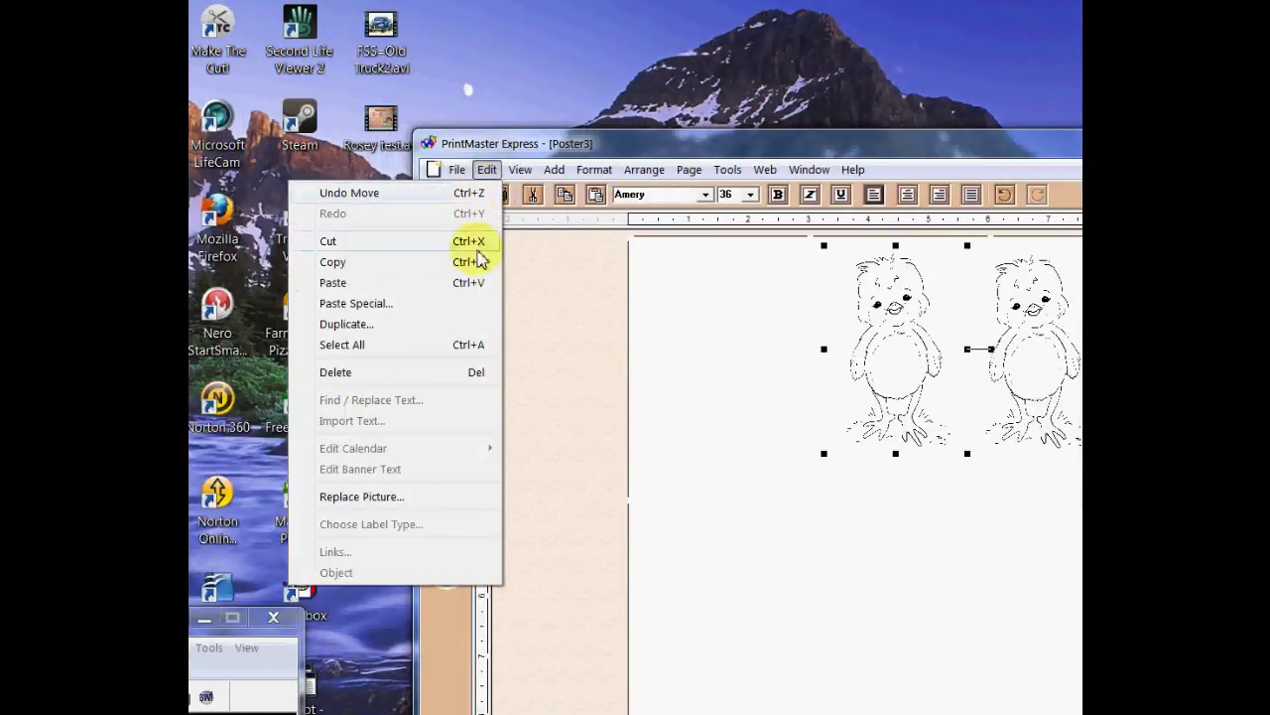
pyautogui.click(439, 324)
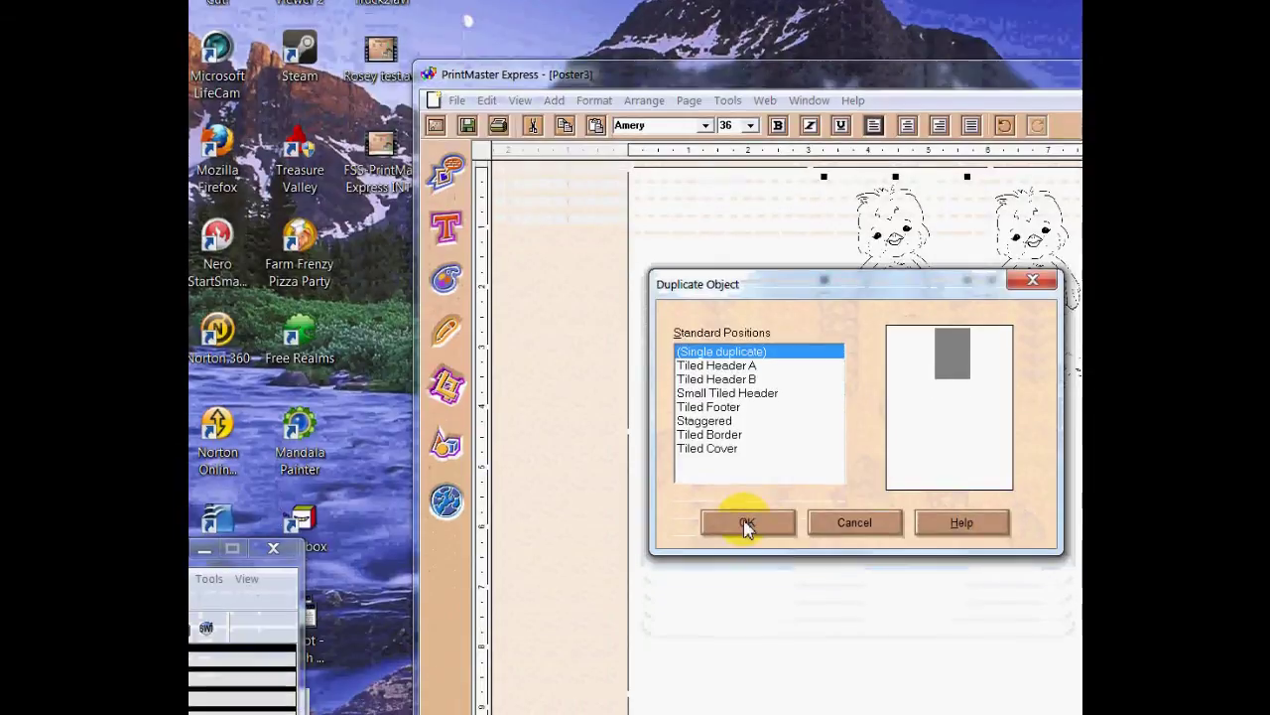
pyautogui.click(747, 587)
pyautogui.moveTo(852, 294); pyautogui.dragTo(681, 275)
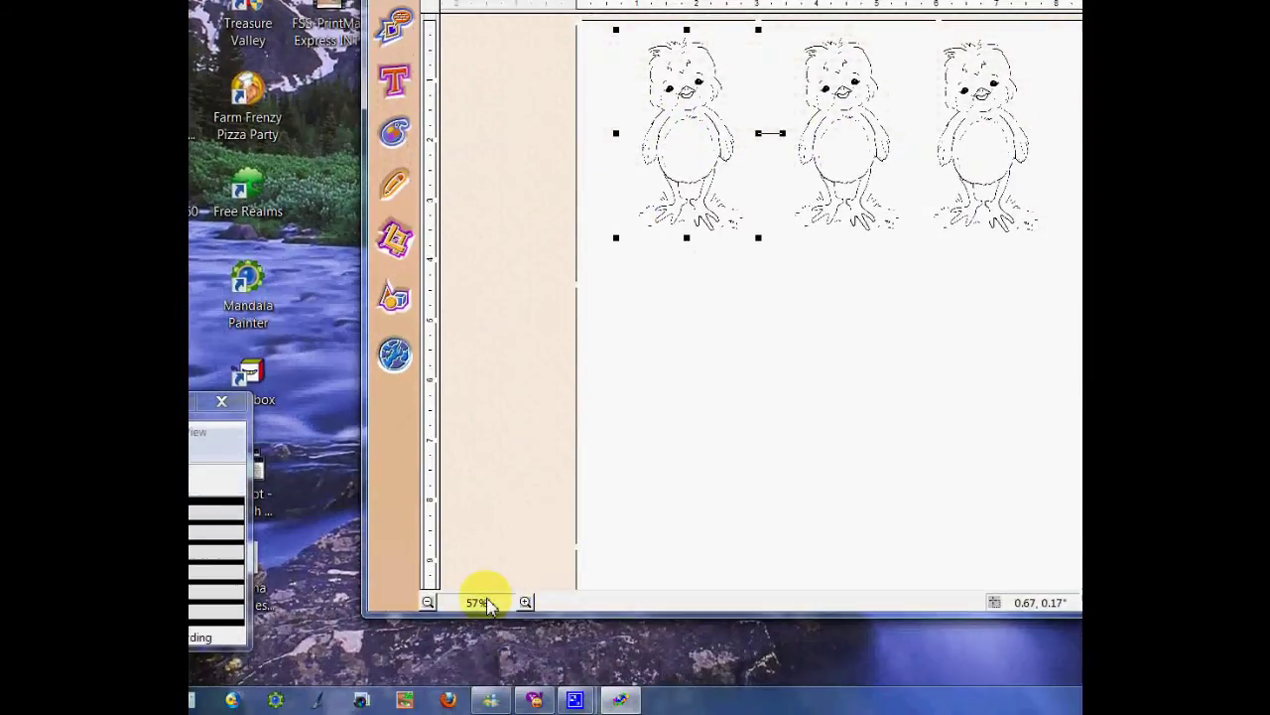
# Mirror the leftmost chick left to right
pyautogui.click(485, 628)
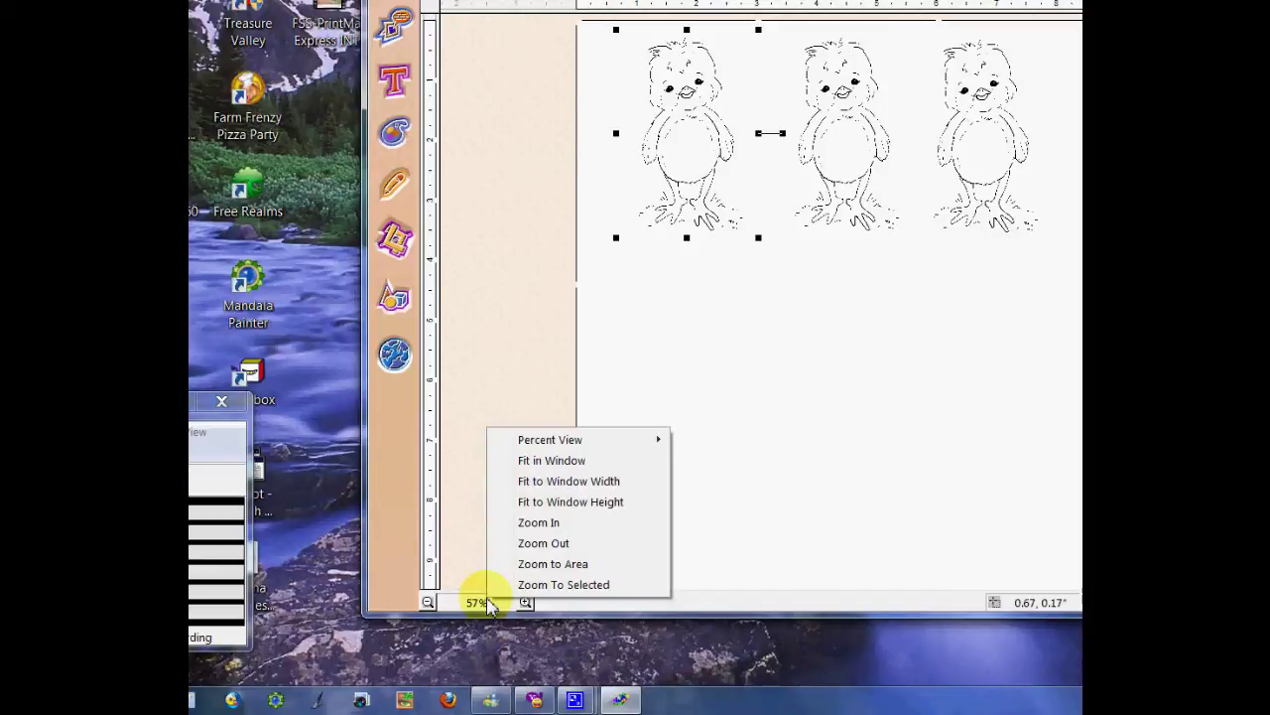
pyautogui.click(527, 584)
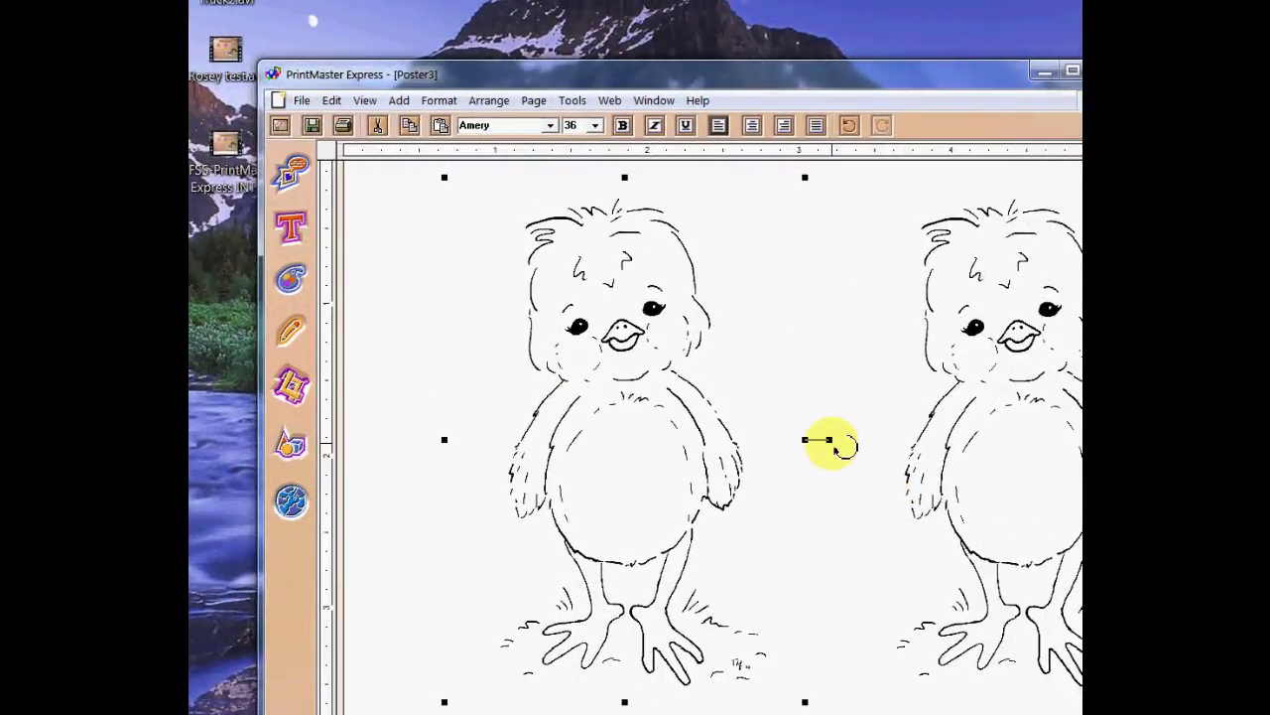
pyautogui.click(846, 601)
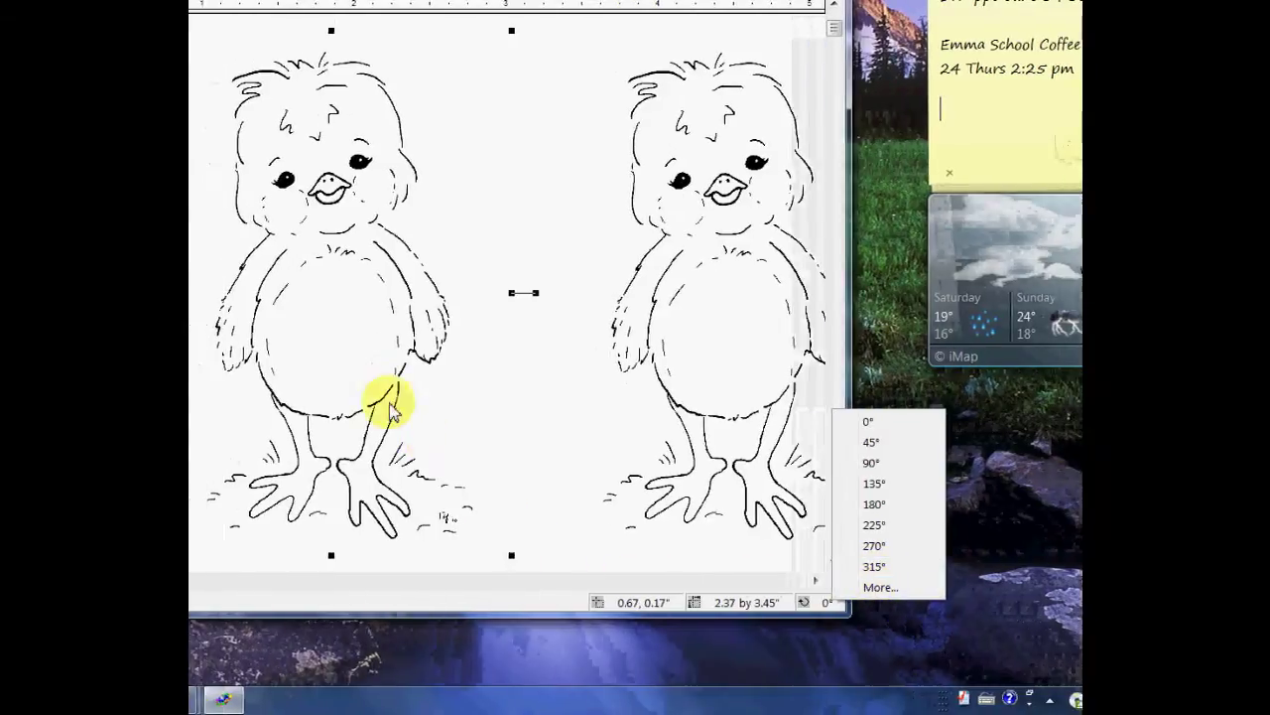
pyautogui.click(445, 315)
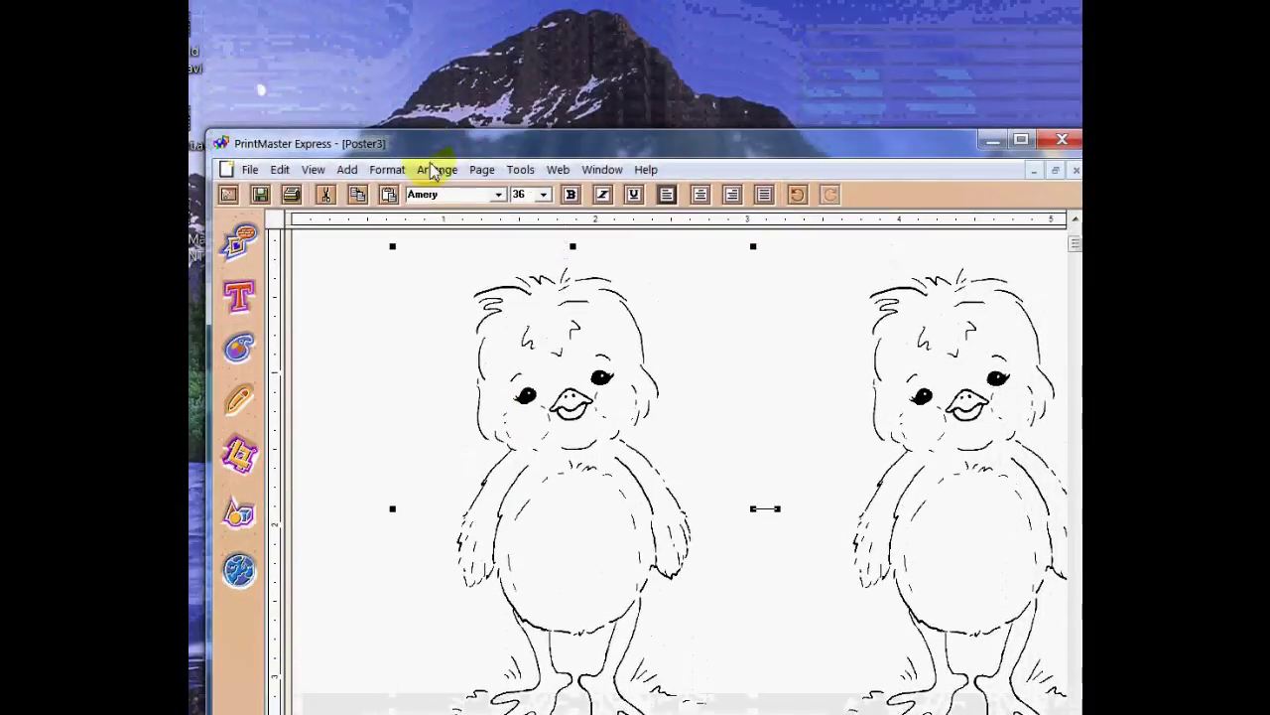
pyautogui.click(436, 169)
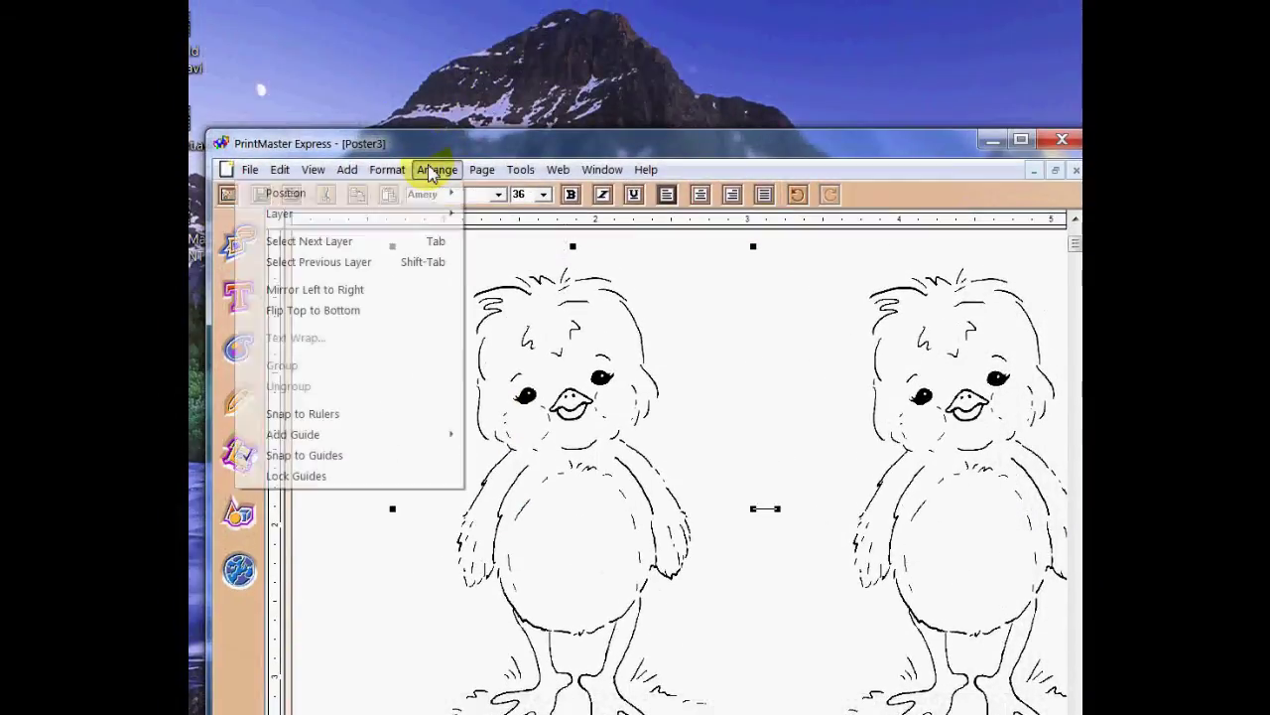
pyautogui.click(426, 294)
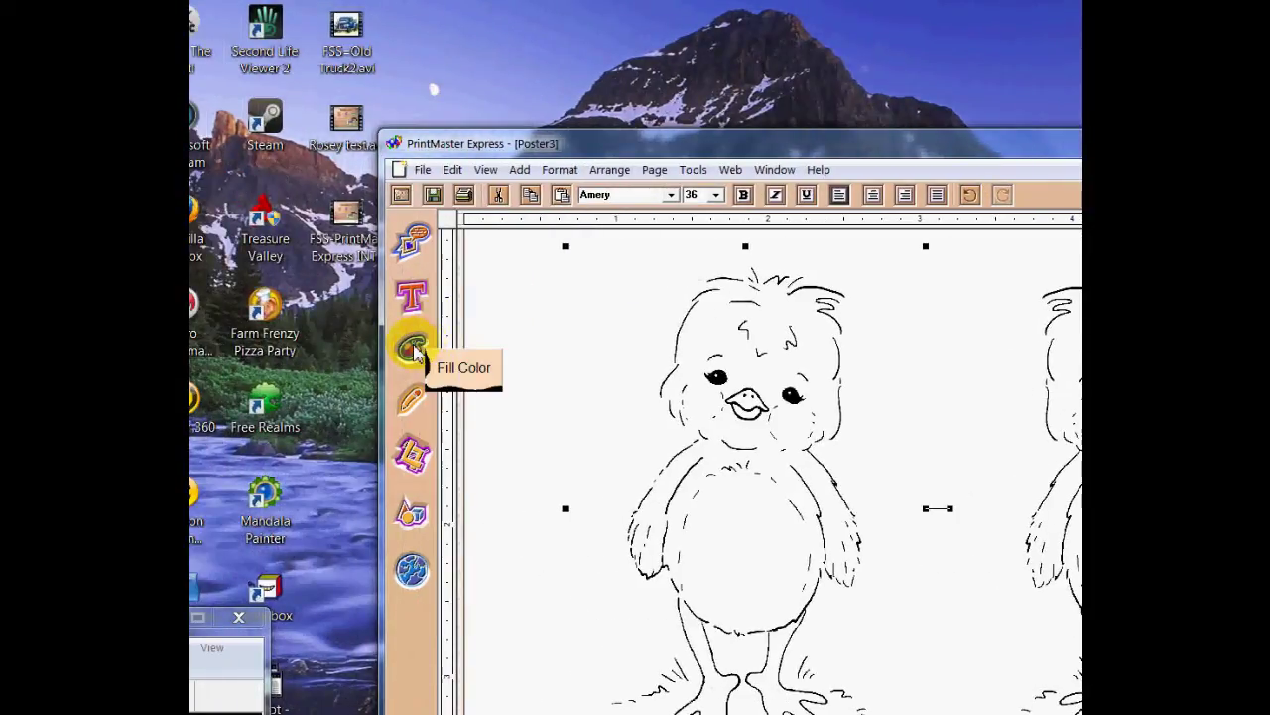
# Recolor the mirrored chick's lines with a custom dark brown, darkening the basic brown to hue 20, saturation 240, luminance 40
pyautogui.click(414, 352)
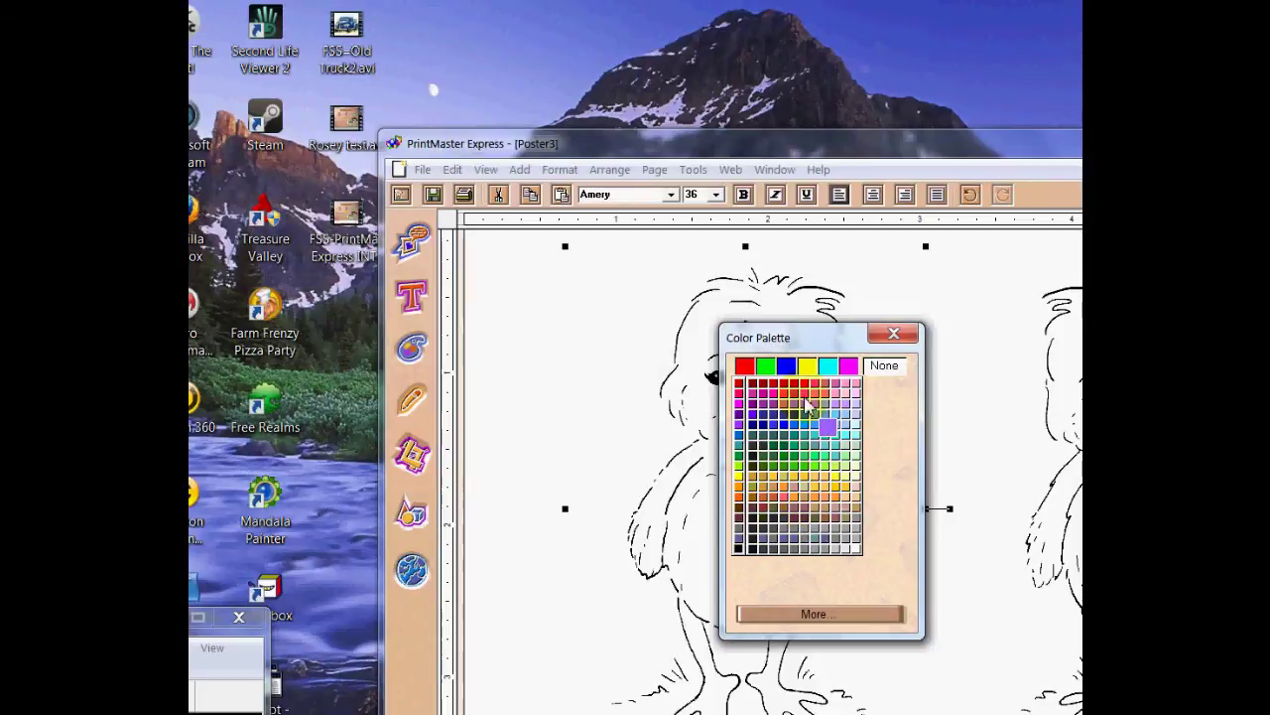
pyautogui.click(815, 615)
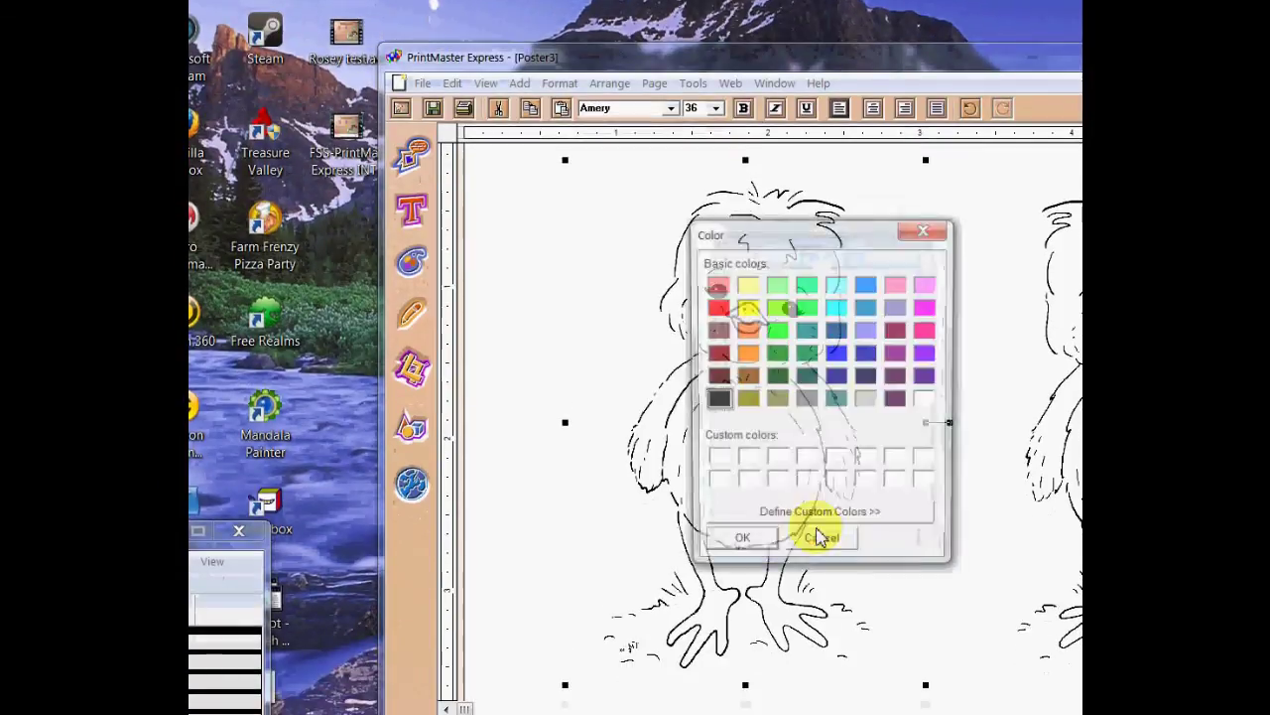
pyautogui.click(816, 520)
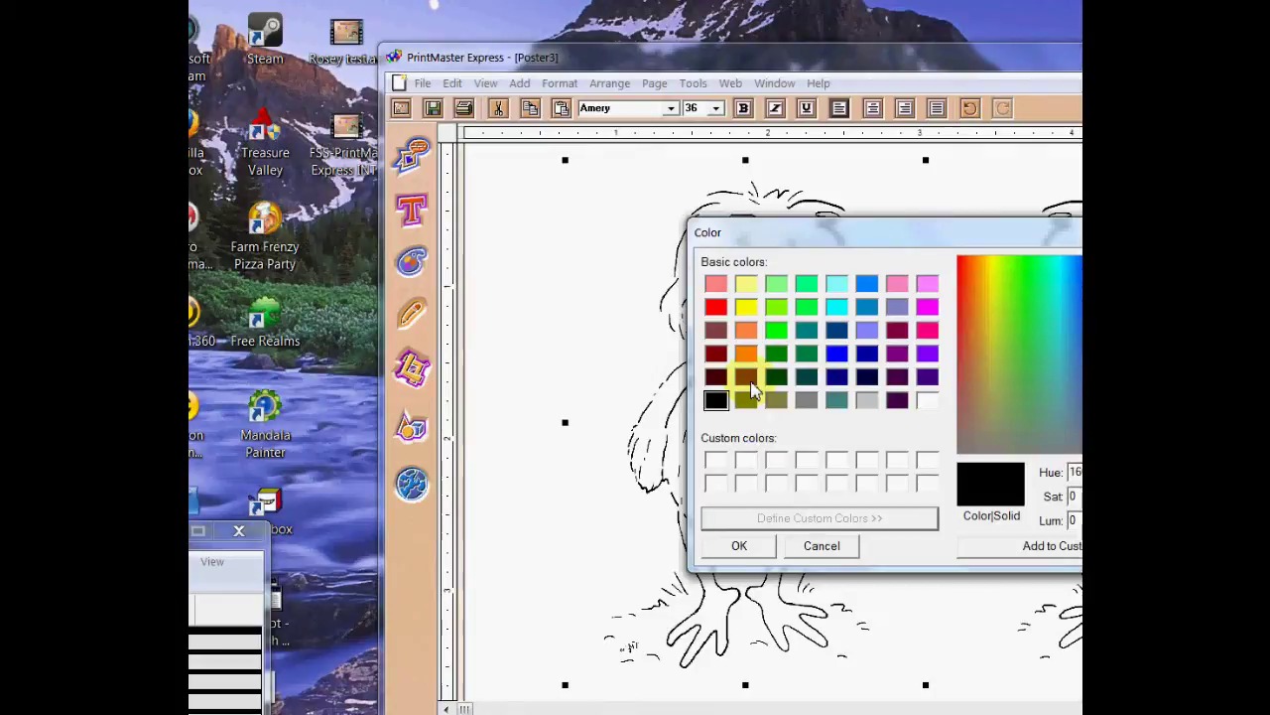
pyautogui.click(746, 377)
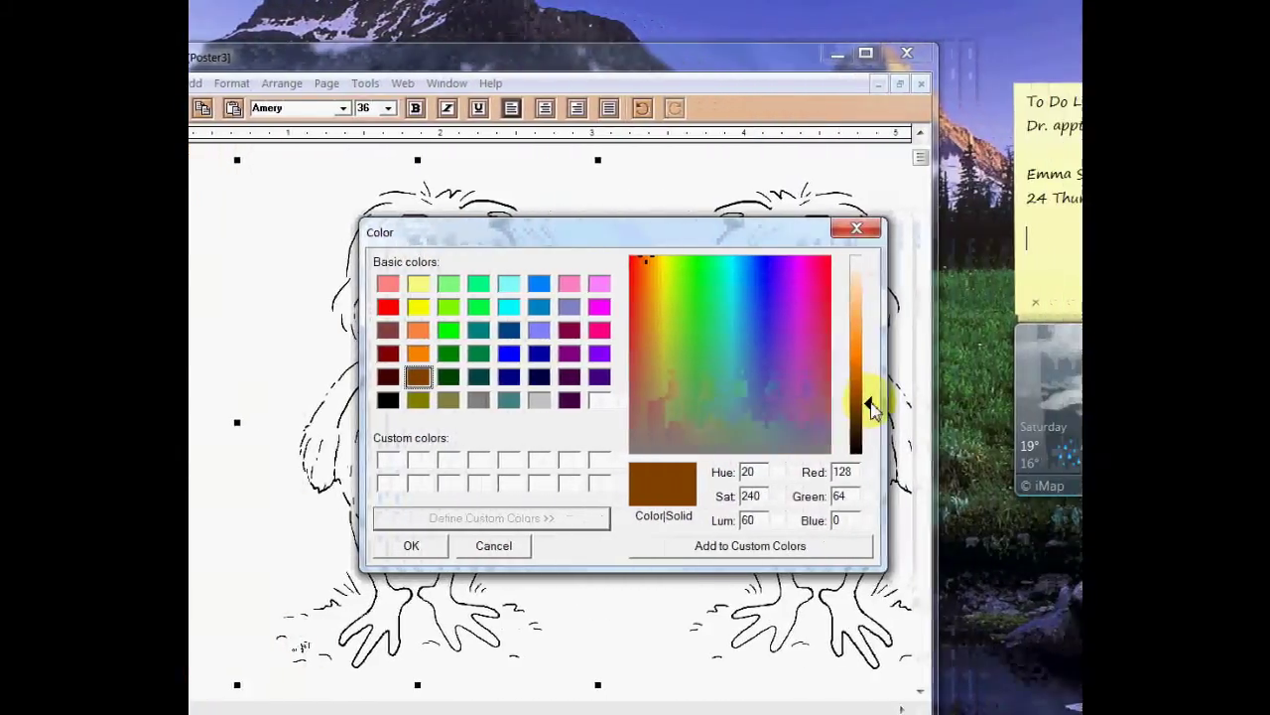
pyautogui.moveTo(973, 406); pyautogui.dragTo(977, 419)
pyautogui.moveTo(852, 425); pyautogui.dragTo(852, 428)
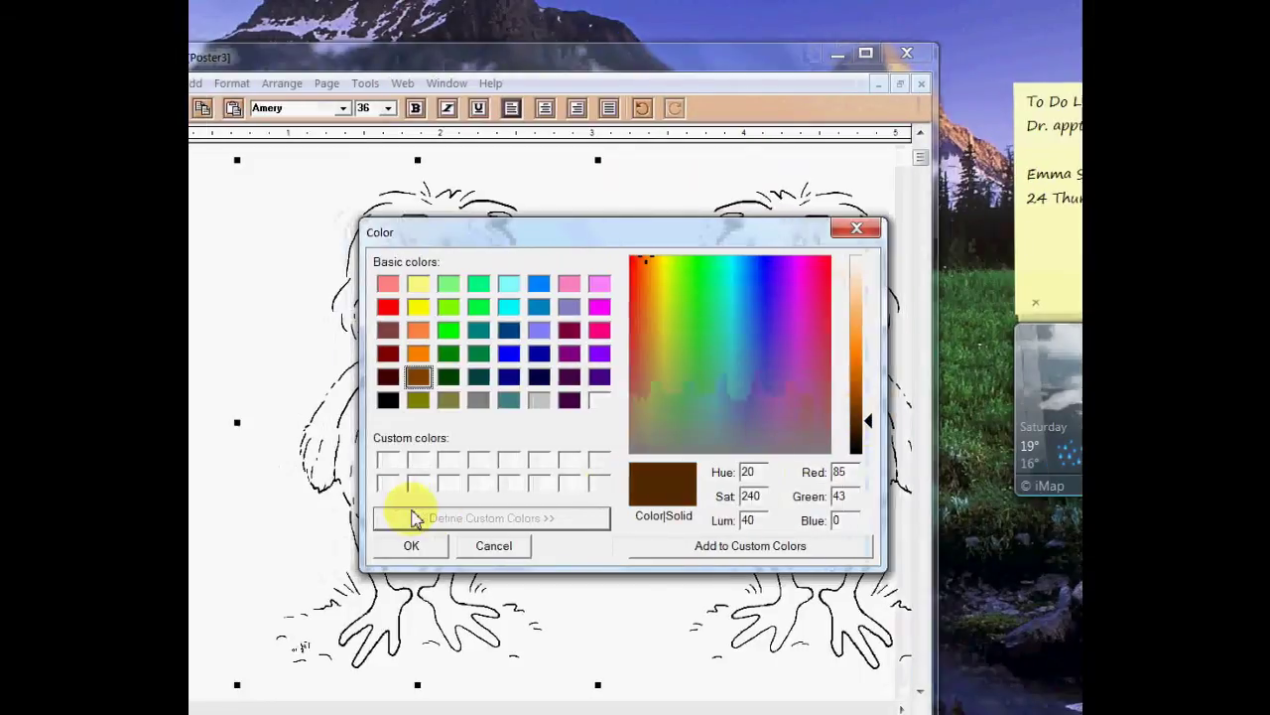
pyautogui.click(402, 547)
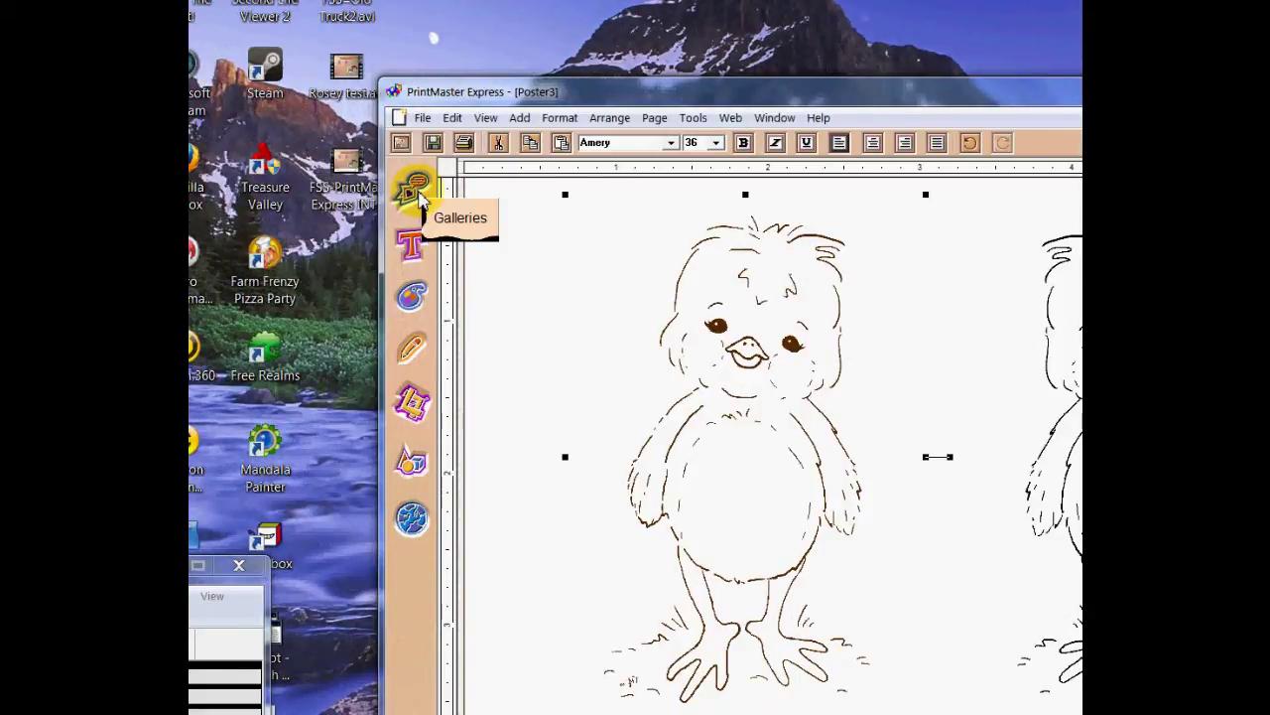
# Insert the blue cherry blossom paper with brown and orange flowers from the FSS Papers category of the Art Gallery
pyautogui.click(421, 199)
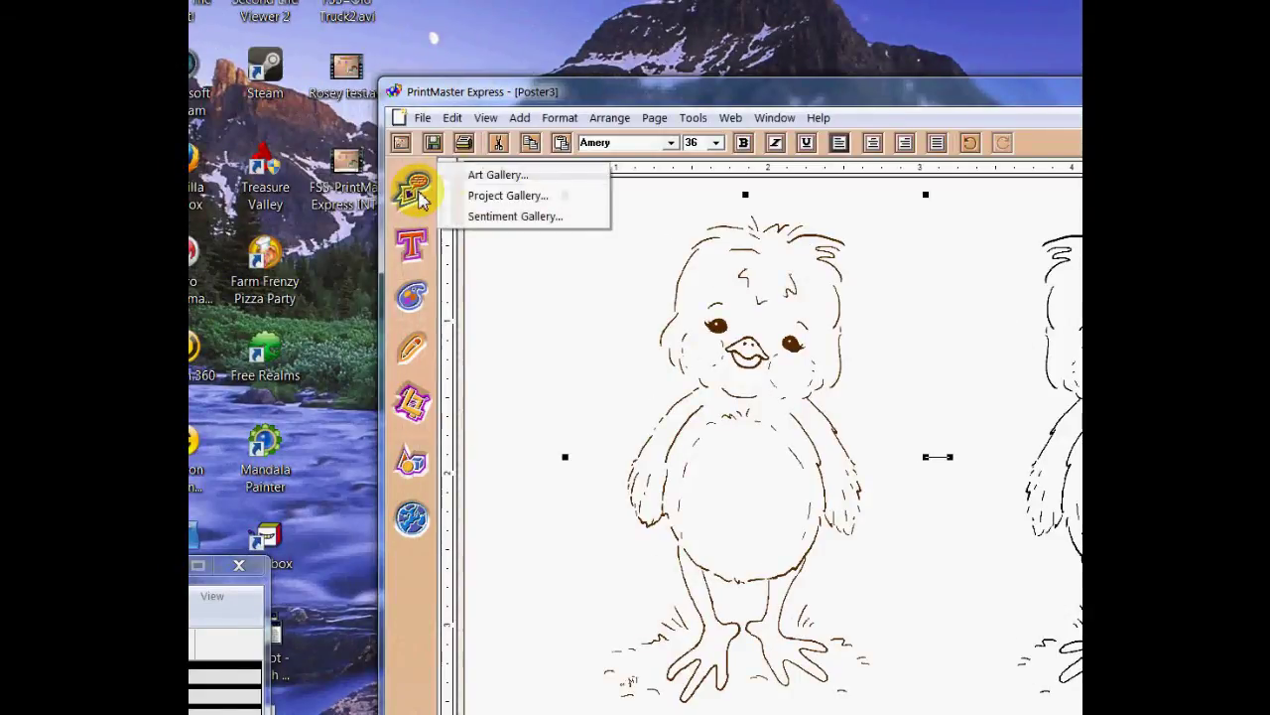
pyautogui.click(475, 174)
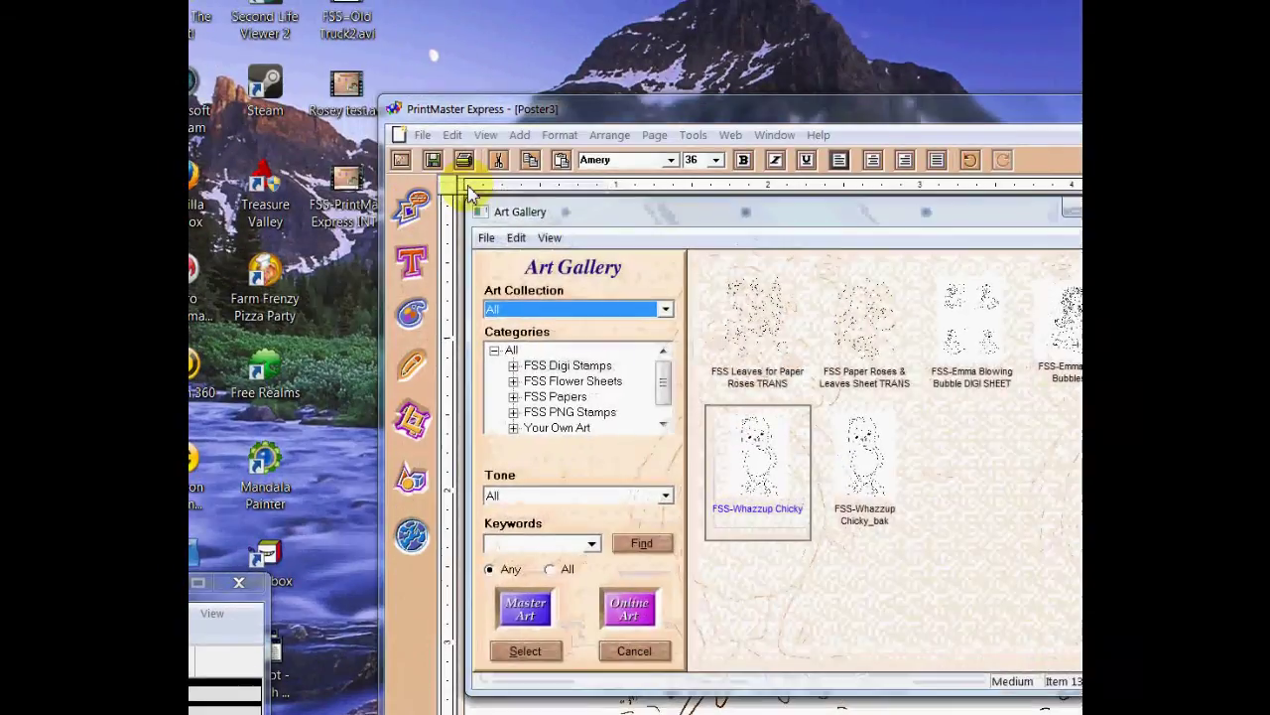
pyautogui.click(554, 396)
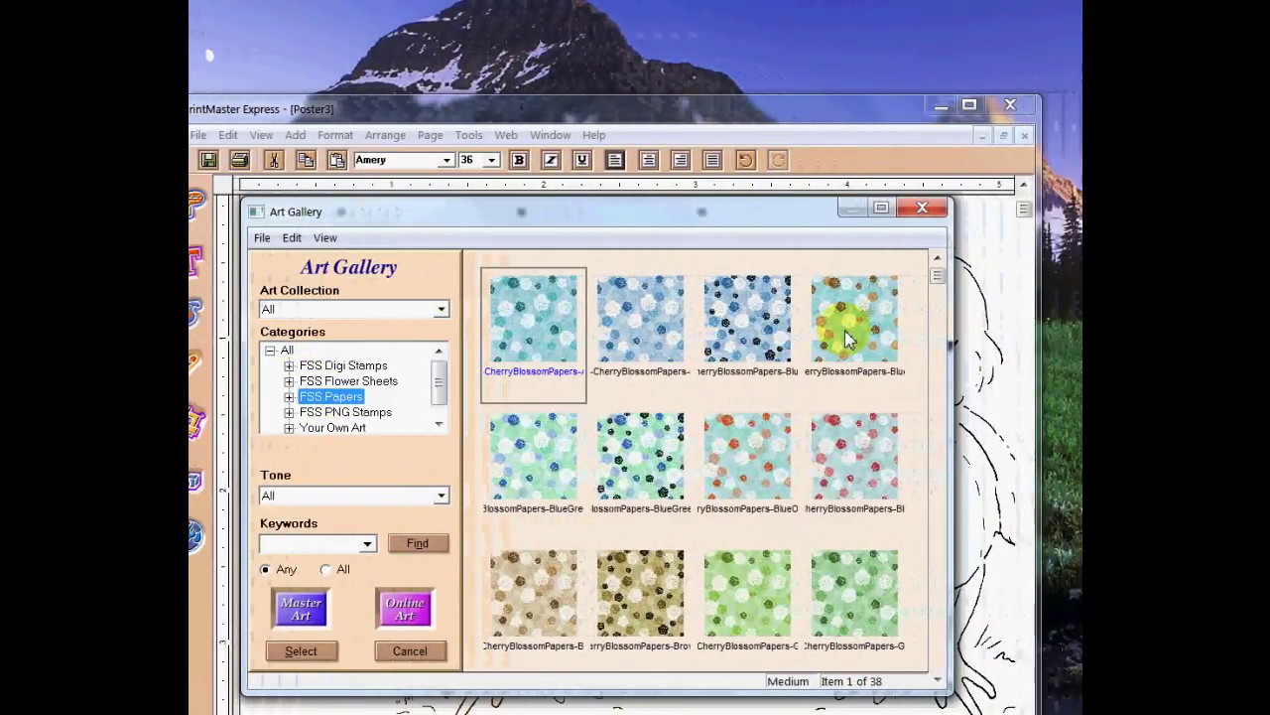
pyautogui.click(855, 322)
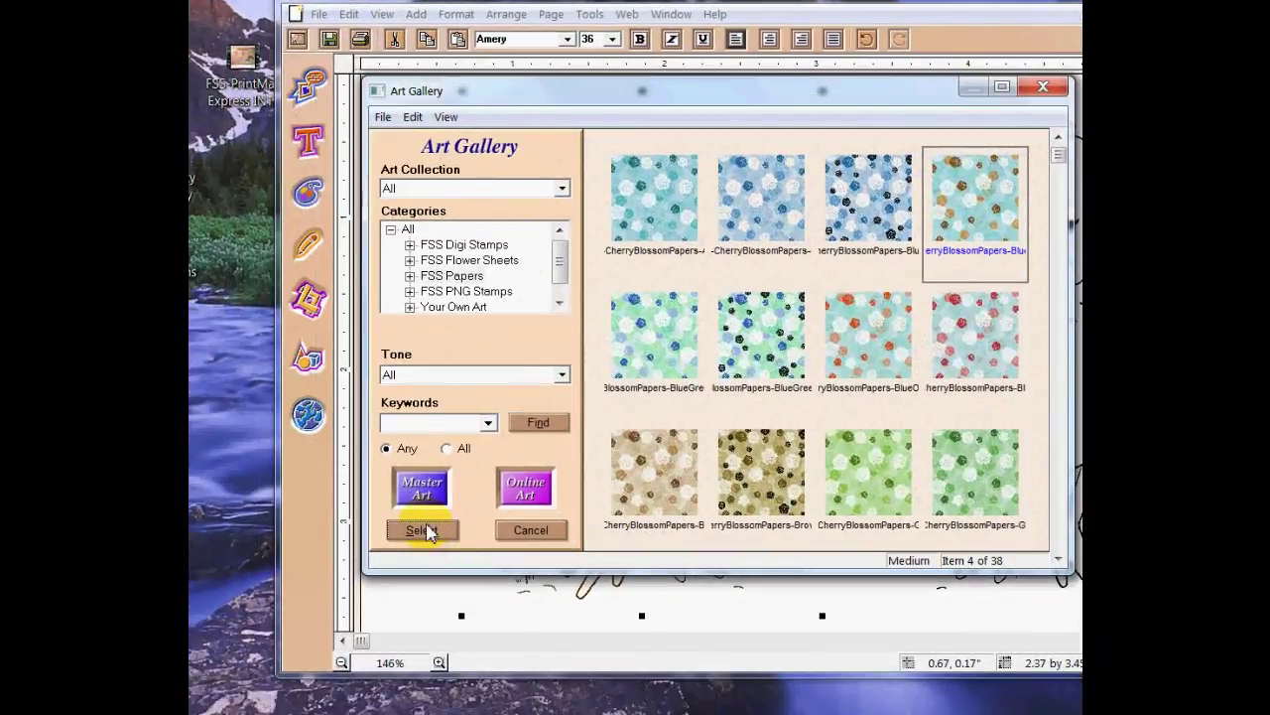
pyautogui.click(418, 530)
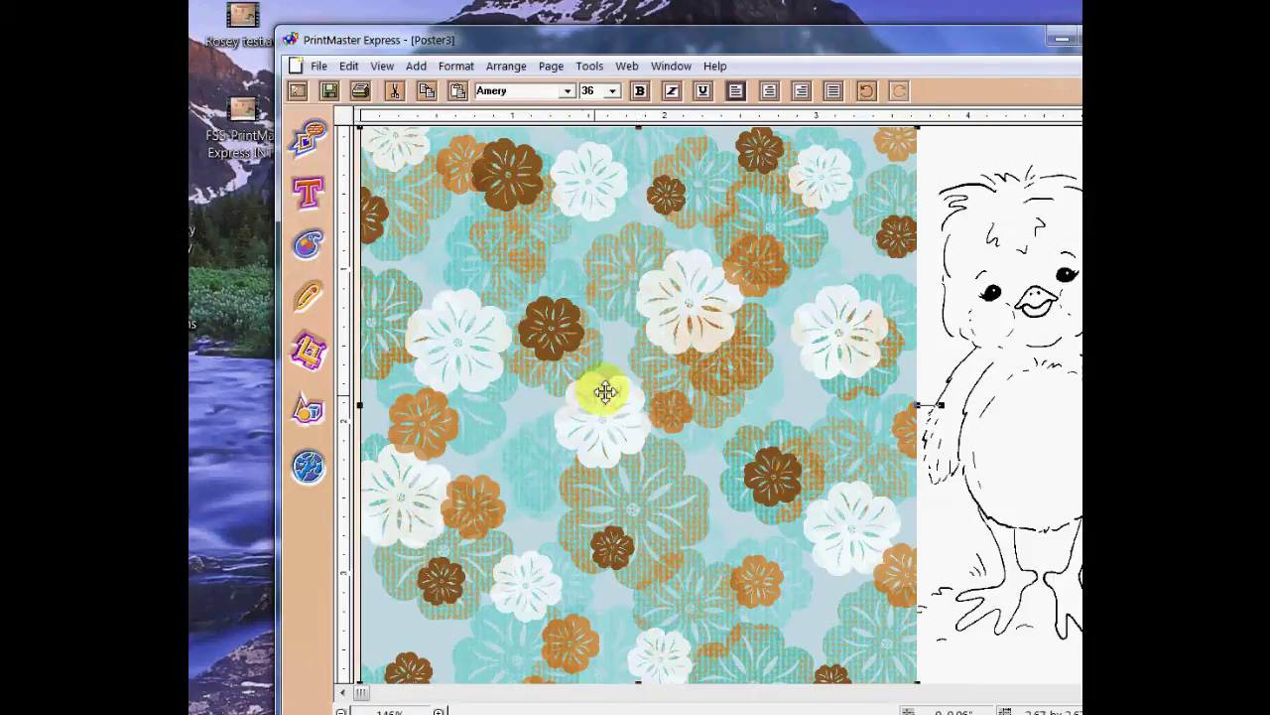
# Set the width of the floral paper to 5.5 inches
pyautogui.rightClick(659, 355)
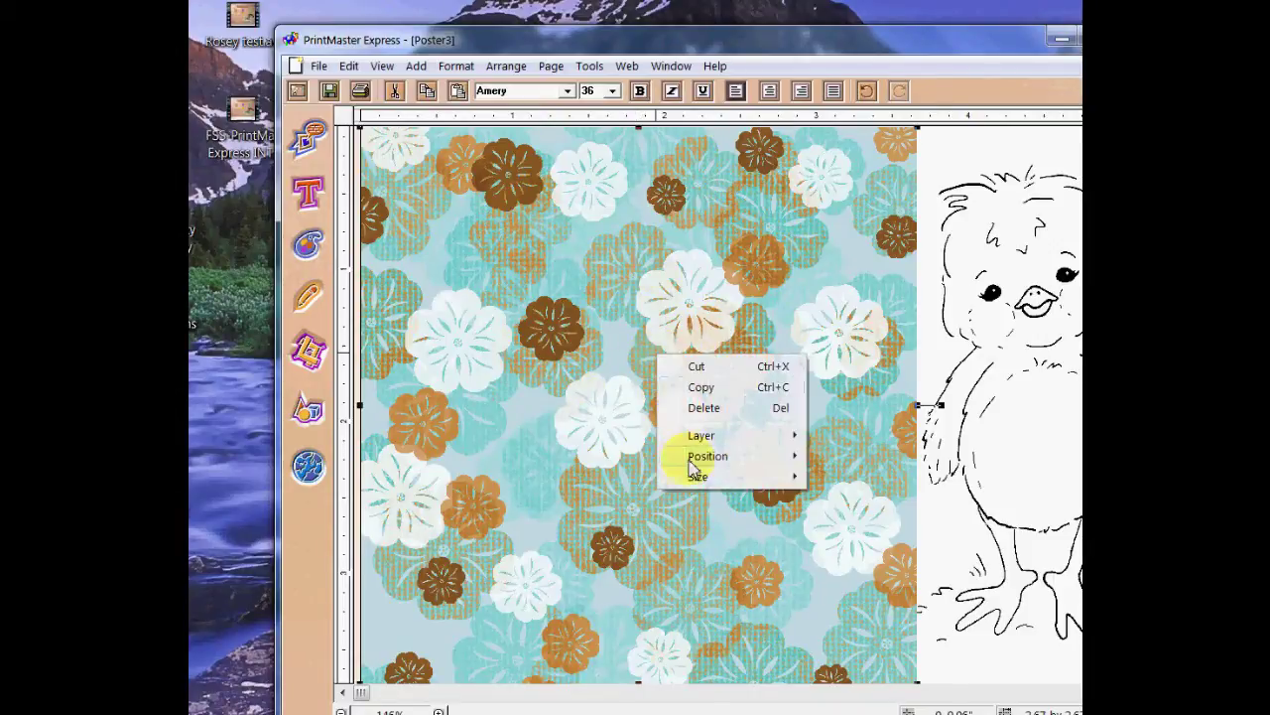
pyautogui.moveTo(695, 480)
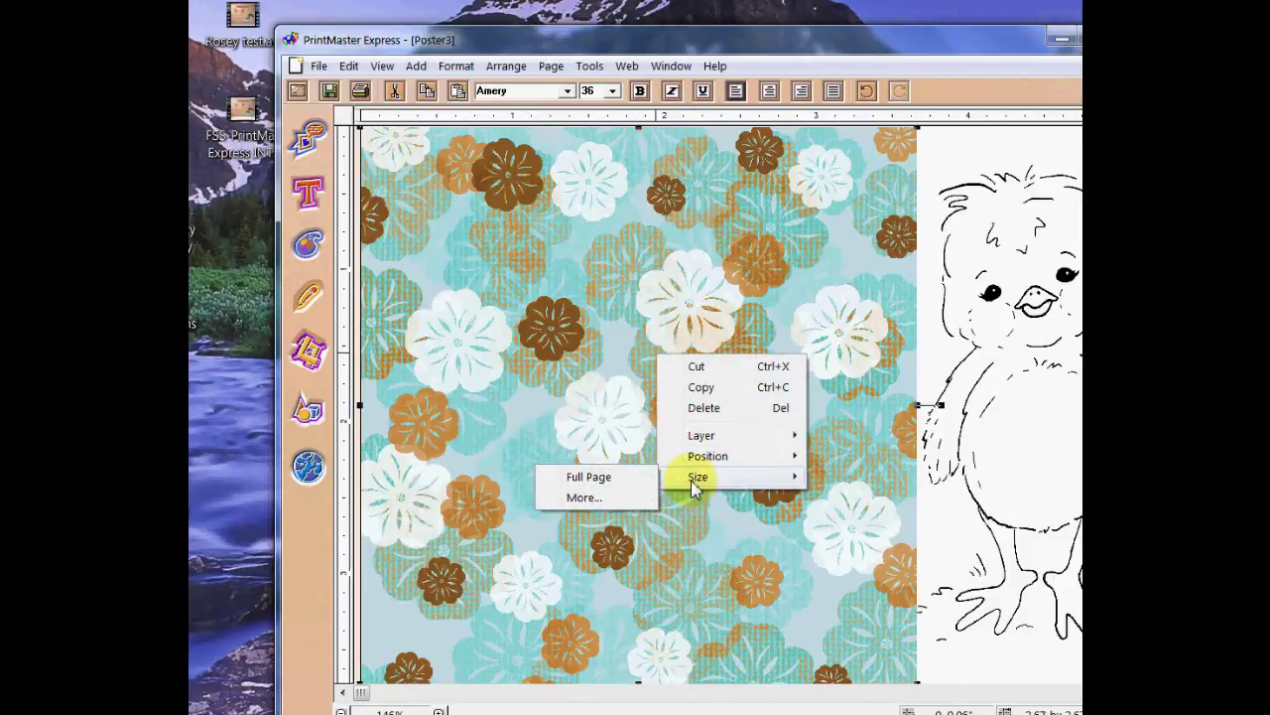
pyautogui.click(593, 501)
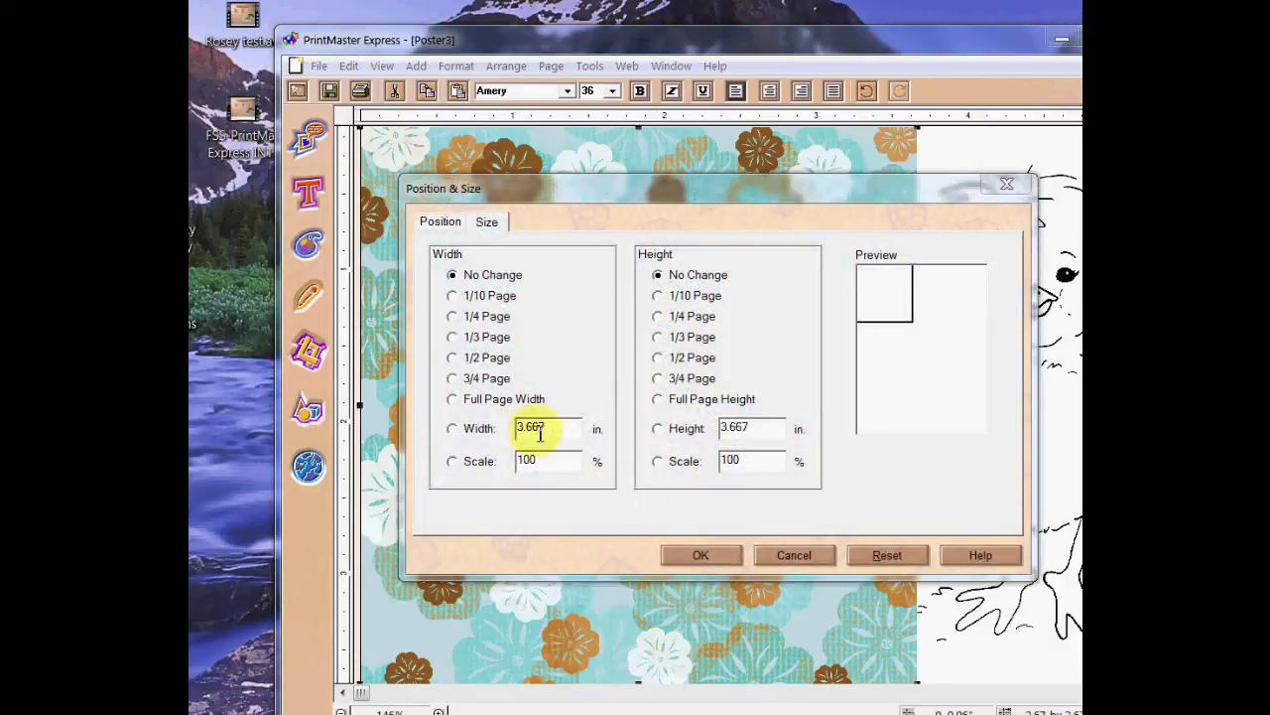
pyautogui.moveTo(558, 430); pyautogui.dragTo(517, 432)
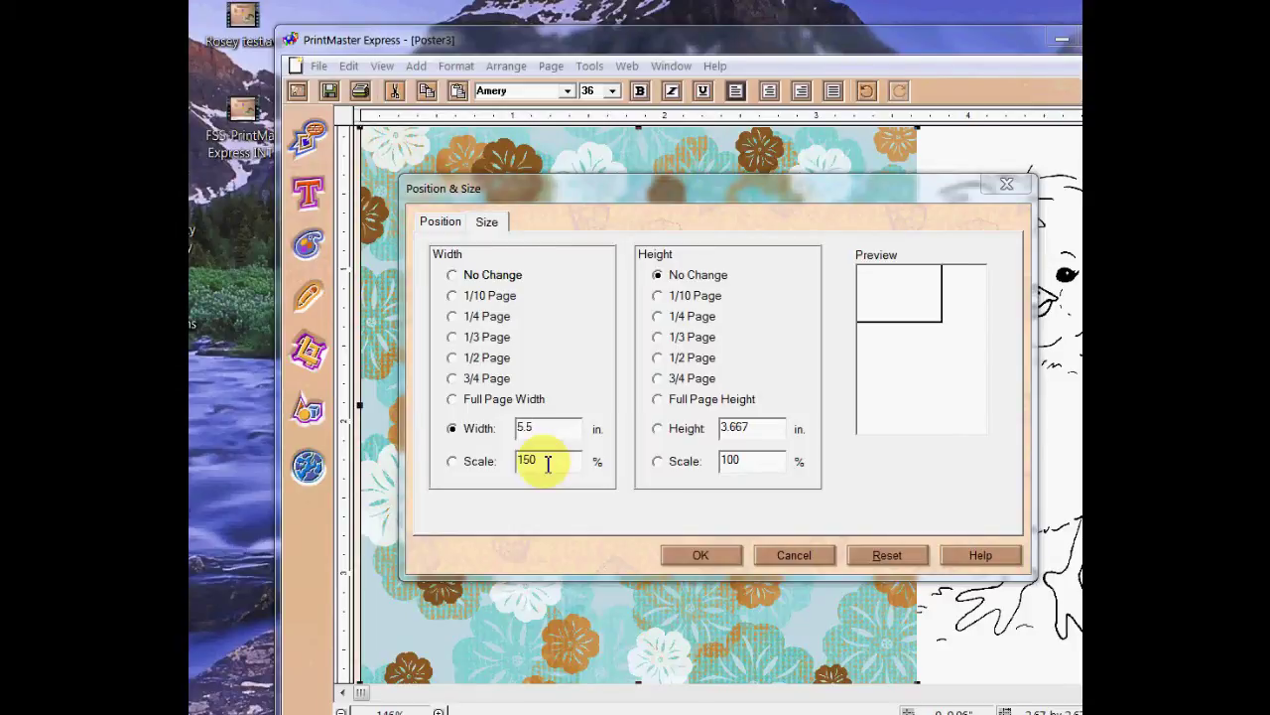
# Copy the 150% width scale into the height scale and apply the new size to the floral paper
pyautogui.moveTo(548, 463); pyautogui.dragTo(517, 467)
pyautogui.rightClick(526, 462)
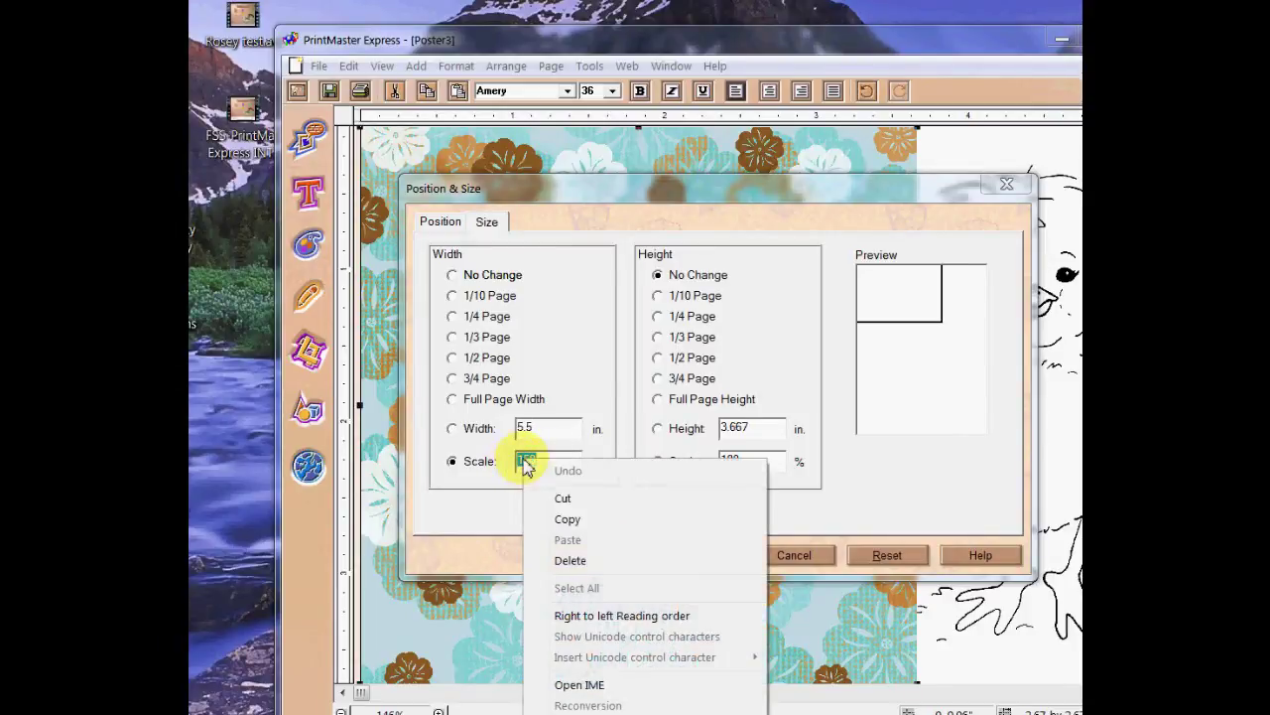
pyautogui.click(559, 518)
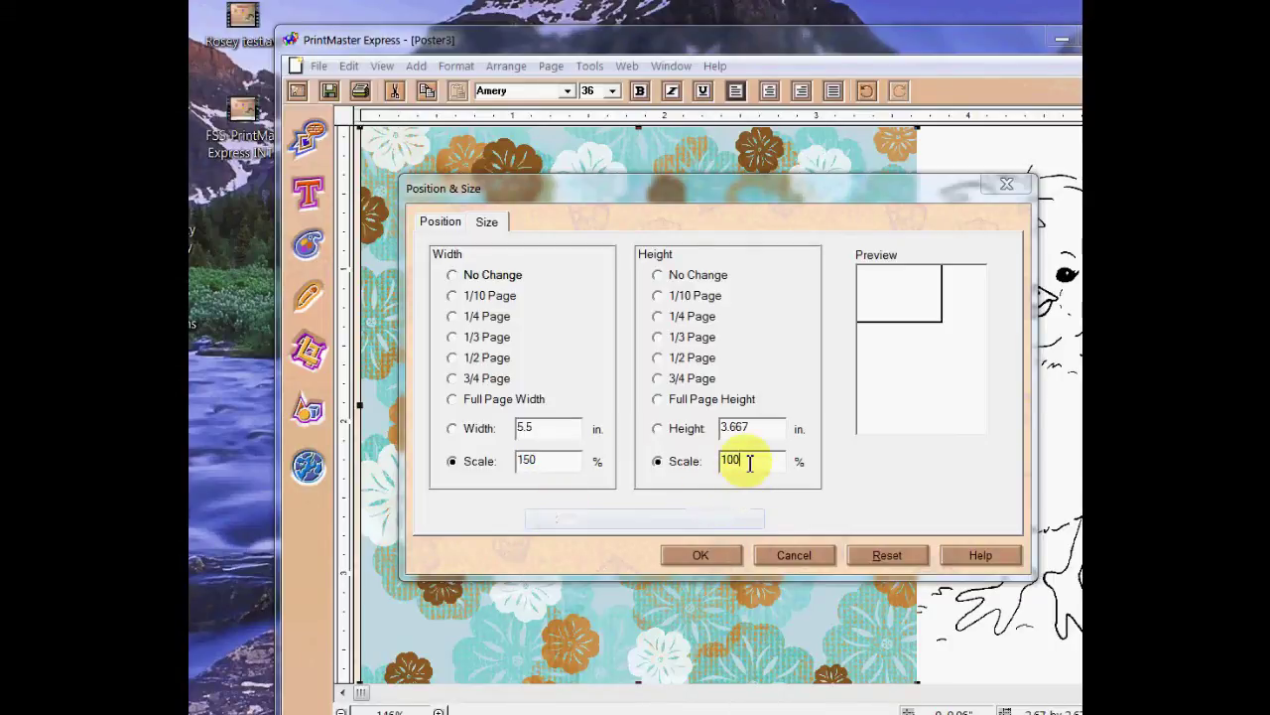
pyautogui.moveTo(750, 463); pyautogui.dragTo(723, 466)
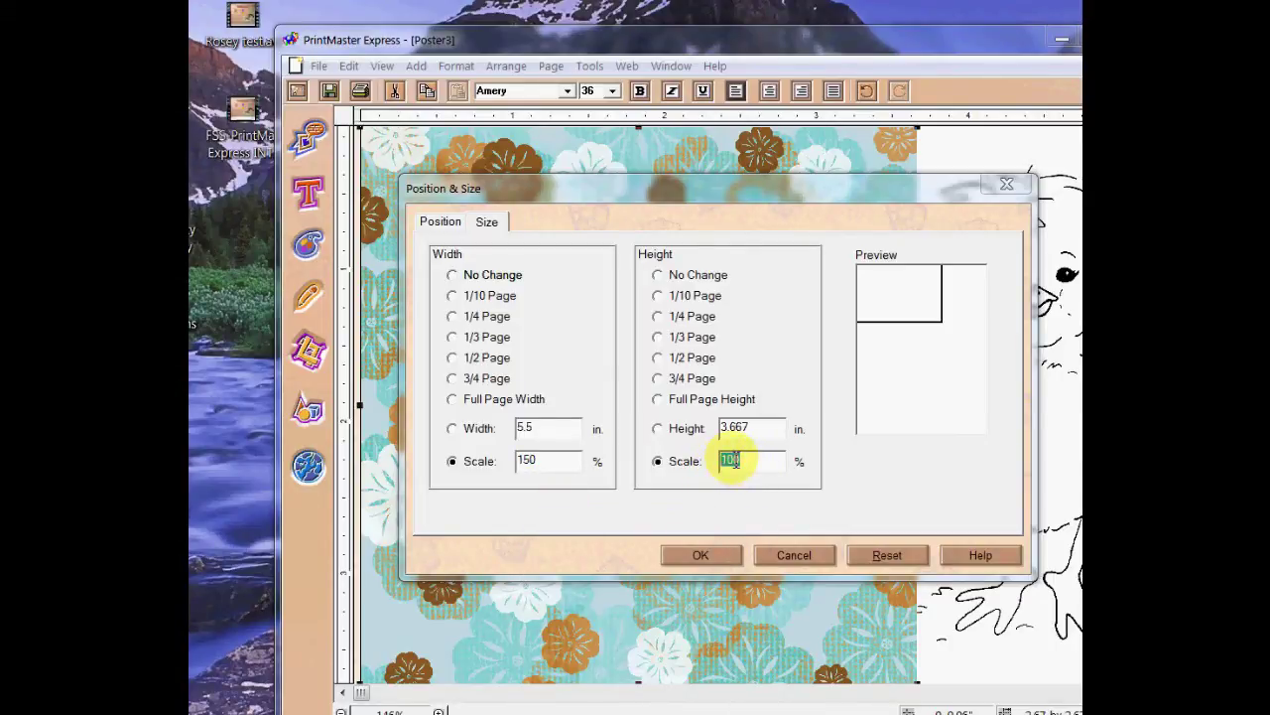
pyautogui.rightClick(732, 466)
pyautogui.click(770, 534)
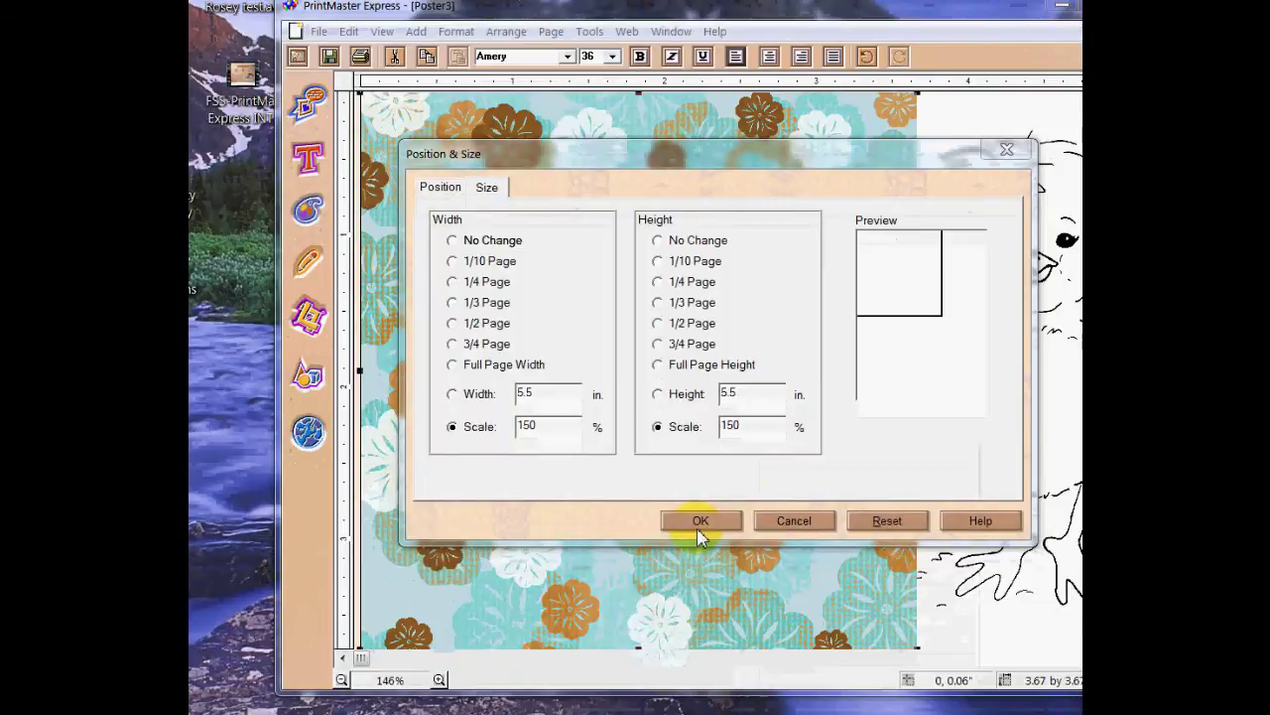
pyautogui.click(700, 556)
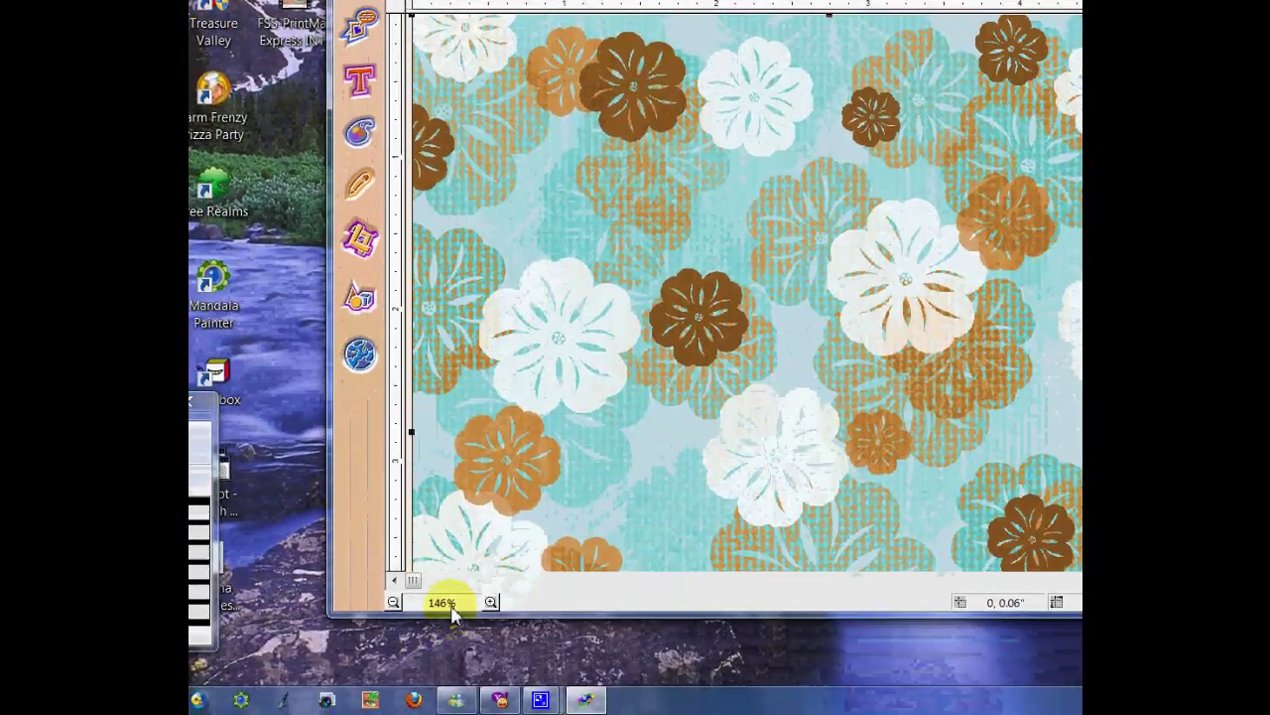
# Crop the floral paper's right and bottom edges to about 4.24 by 5.47 inches and shift the pattern slightly within the crop frame
pyautogui.click(405, 681)
pyautogui.click(516, 469)
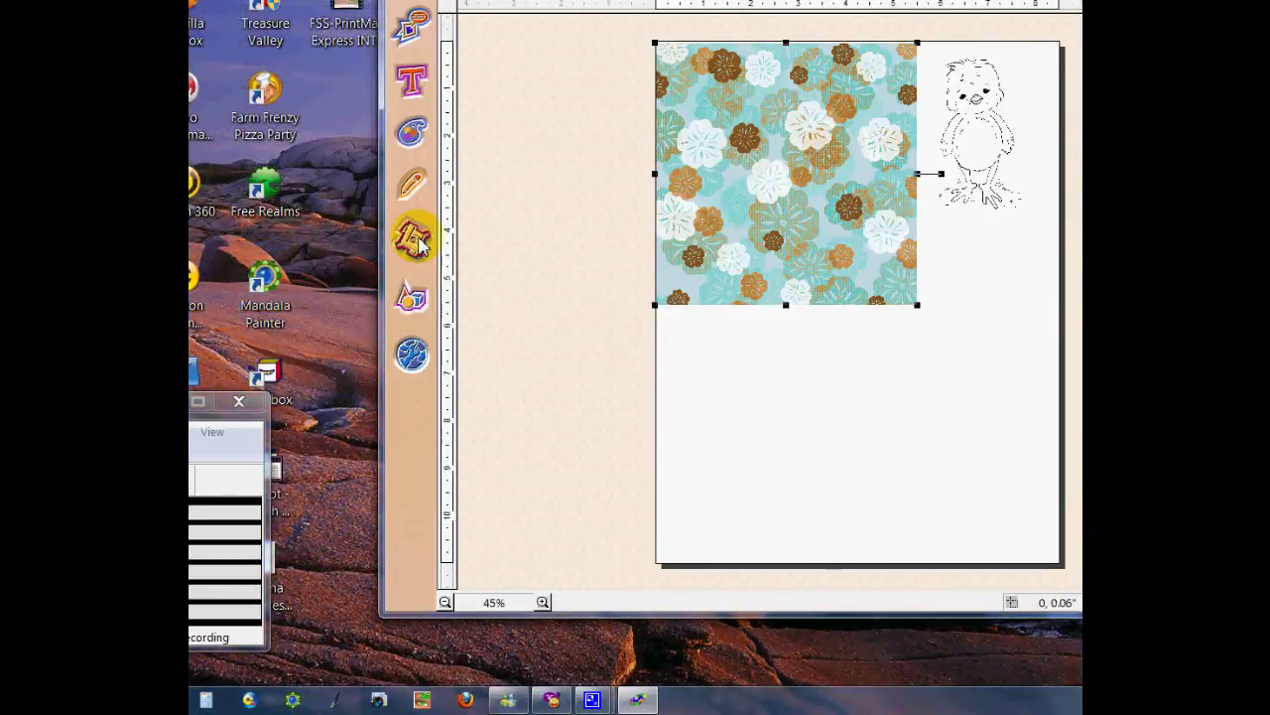
pyautogui.click(493, 602)
pyautogui.click(556, 593)
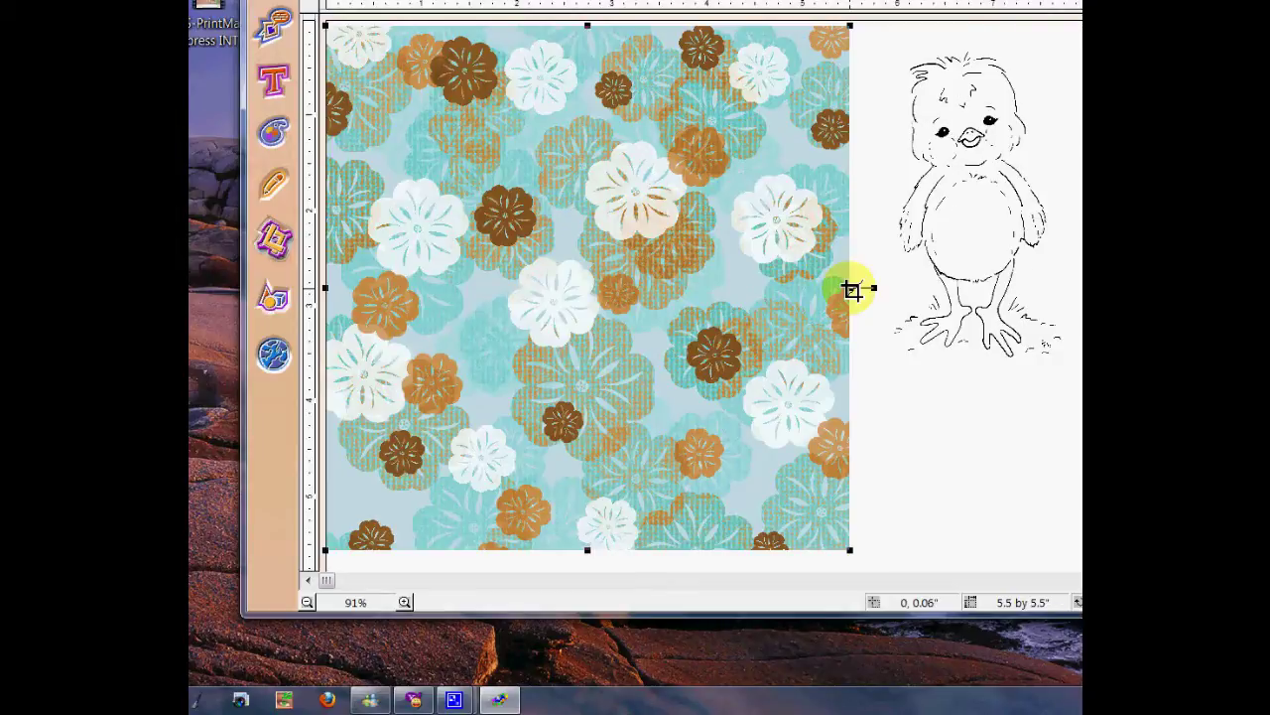
pyautogui.click(851, 289)
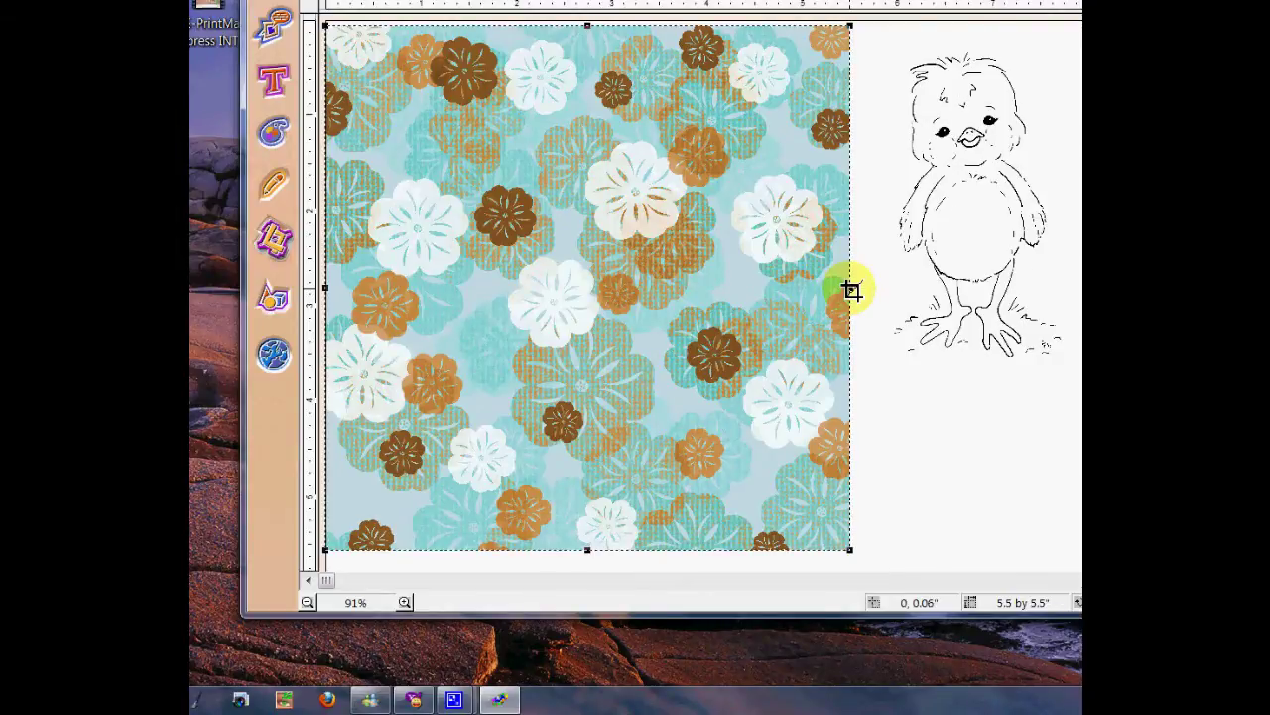
pyautogui.moveTo(852, 289); pyautogui.dragTo(731, 285)
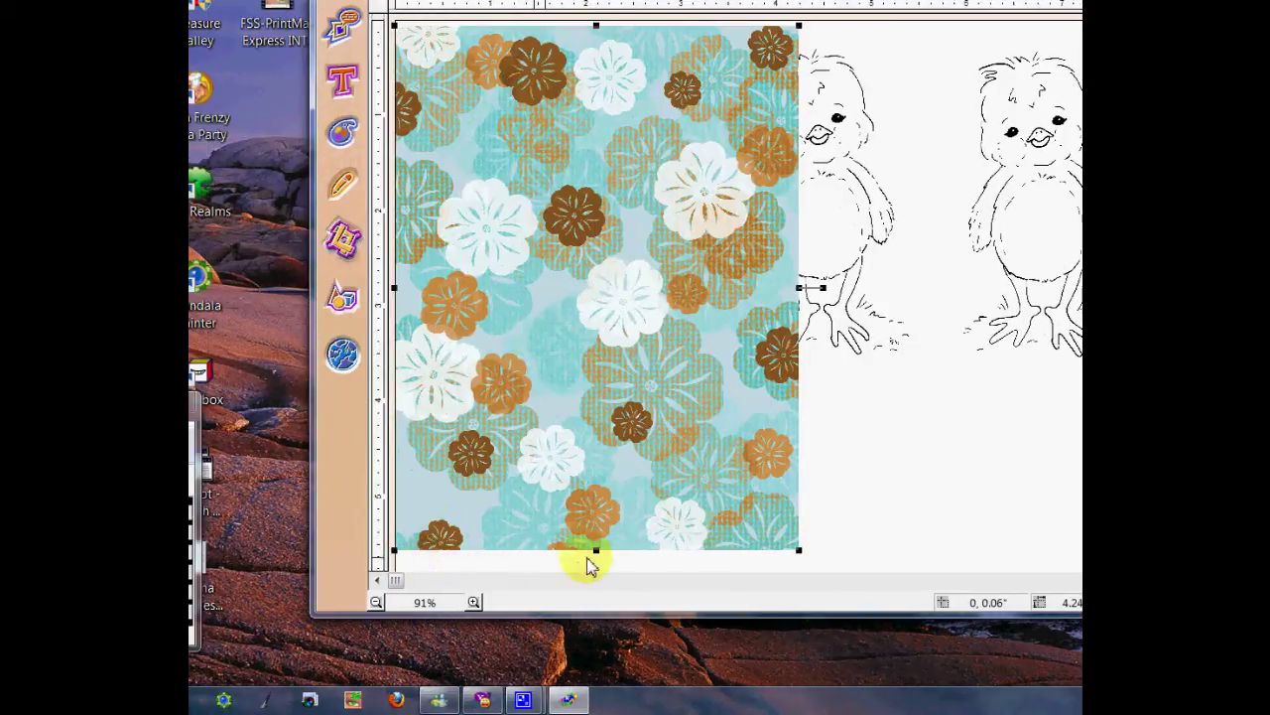
pyautogui.moveTo(597, 553)
pyautogui.mouseDown()
pyautogui.moveTo(596, 520)
pyautogui.moveTo(595, 546)
pyautogui.mouseUp()
pyautogui.moveTo(546, 219); pyautogui.dragTo(616, 226)
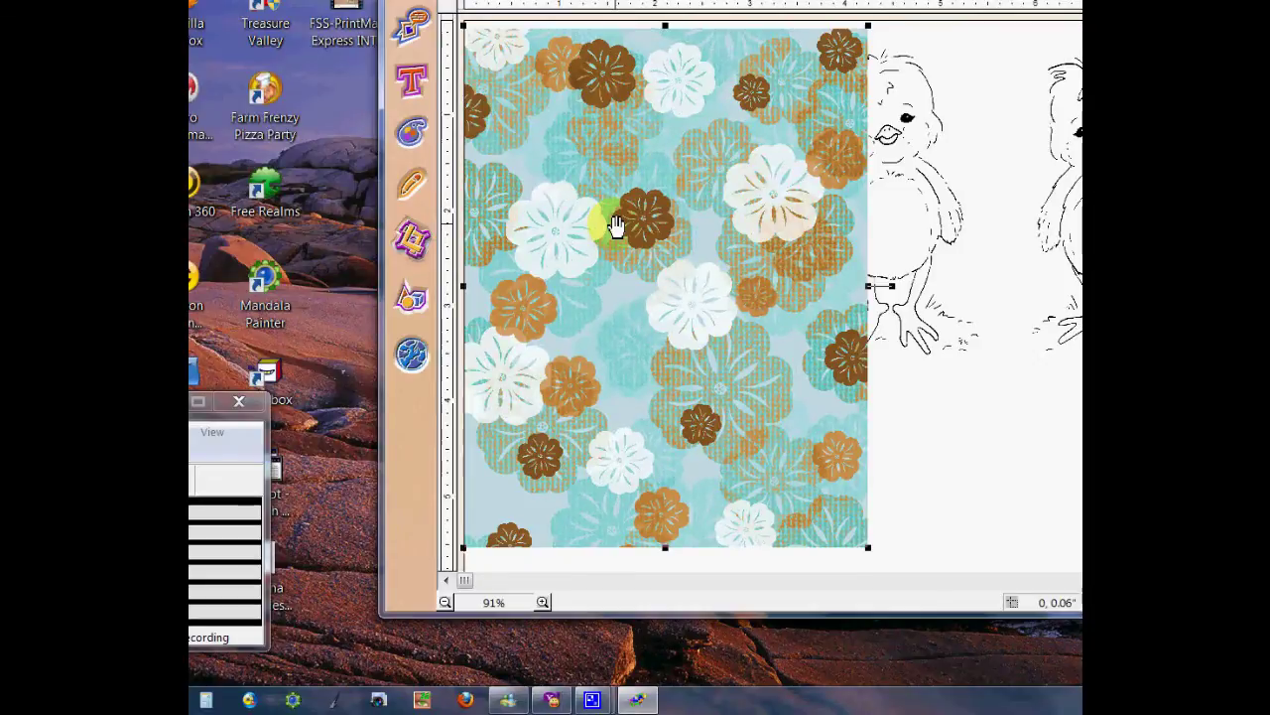
pyautogui.moveTo(616, 227); pyautogui.dragTo(614, 217)
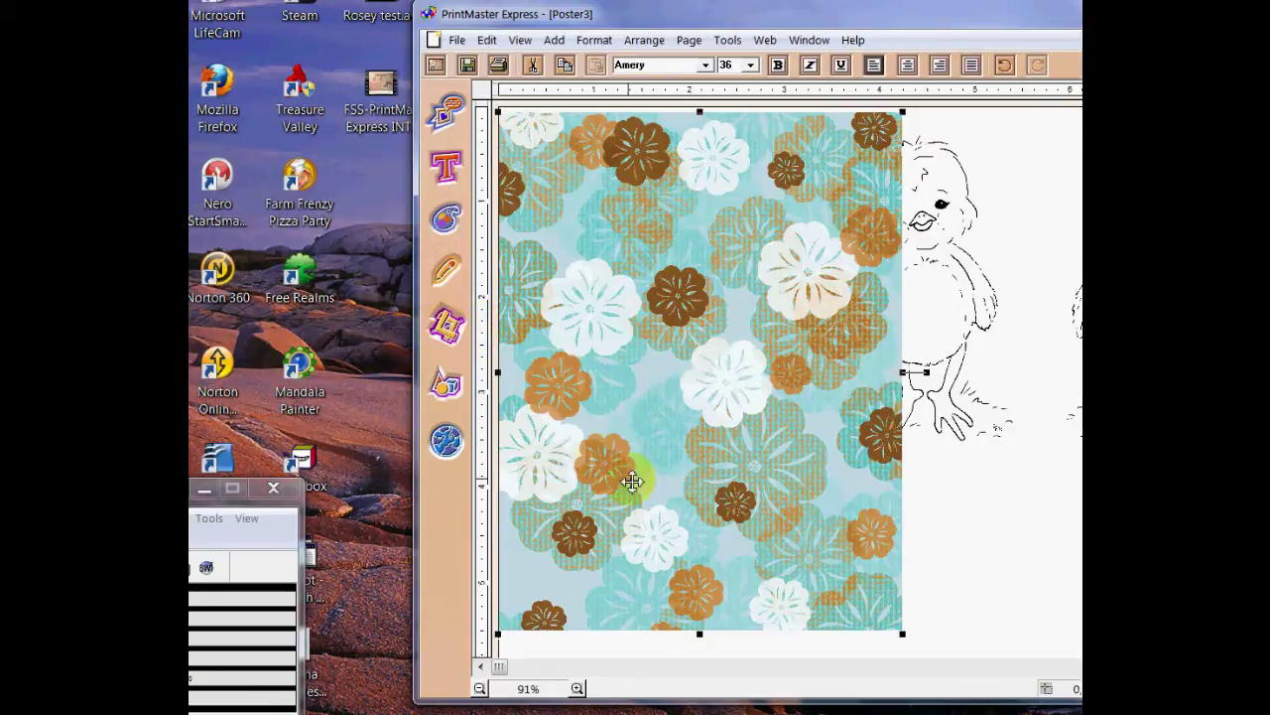
# Move the cropped floral paper below the chicks to the lower right area of the page
pyautogui.moveTo(640, 358); pyautogui.dragTo(1066, 714)
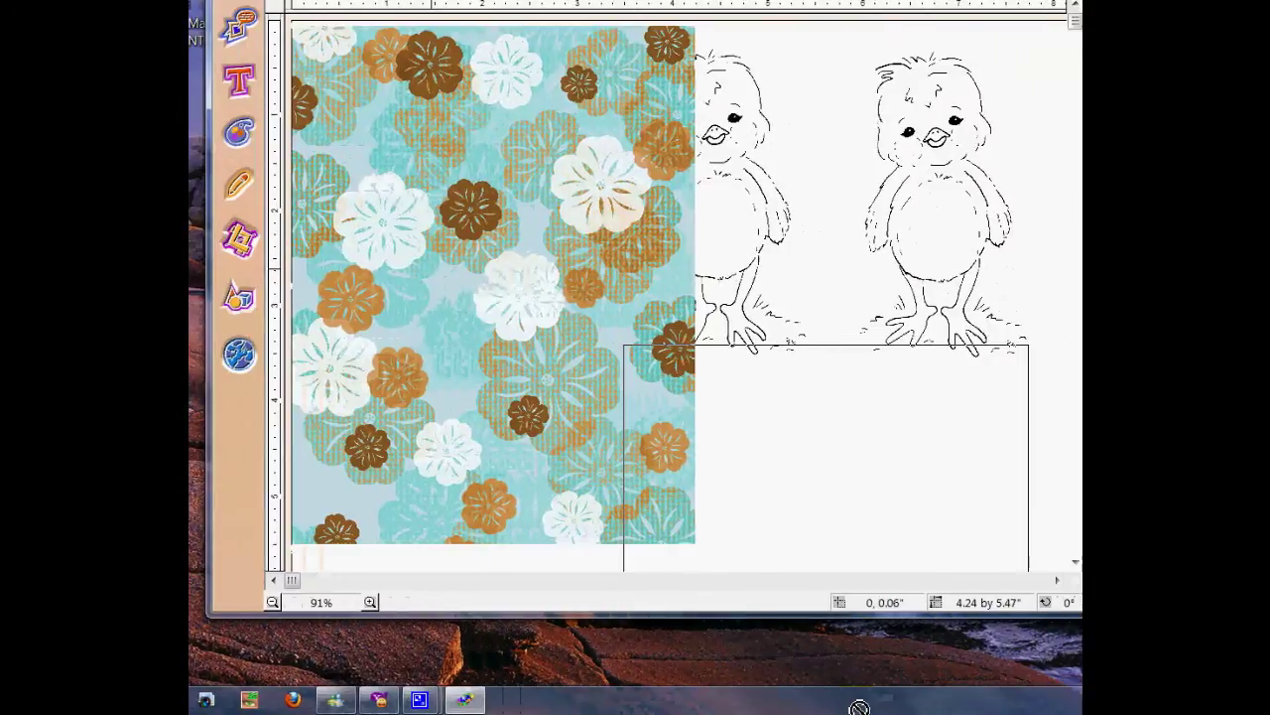
pyautogui.moveTo(860, 709); pyautogui.dragTo(859, 708)
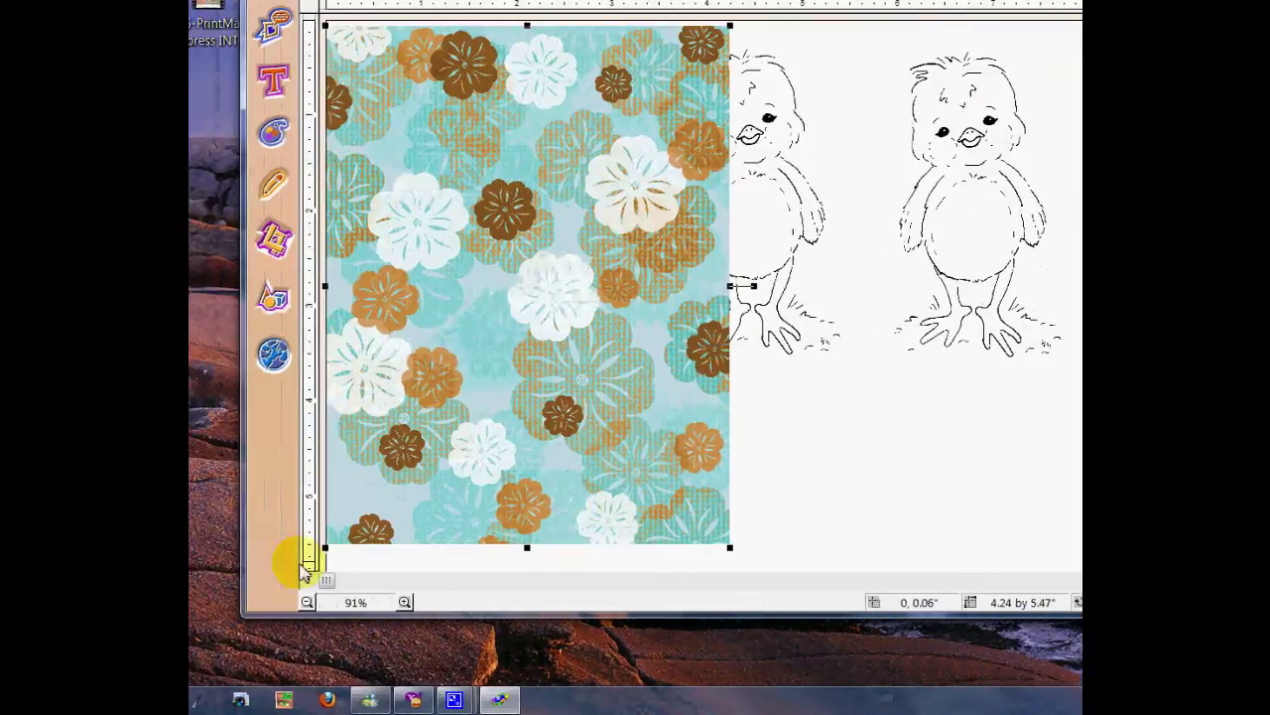
pyautogui.click(338, 601)
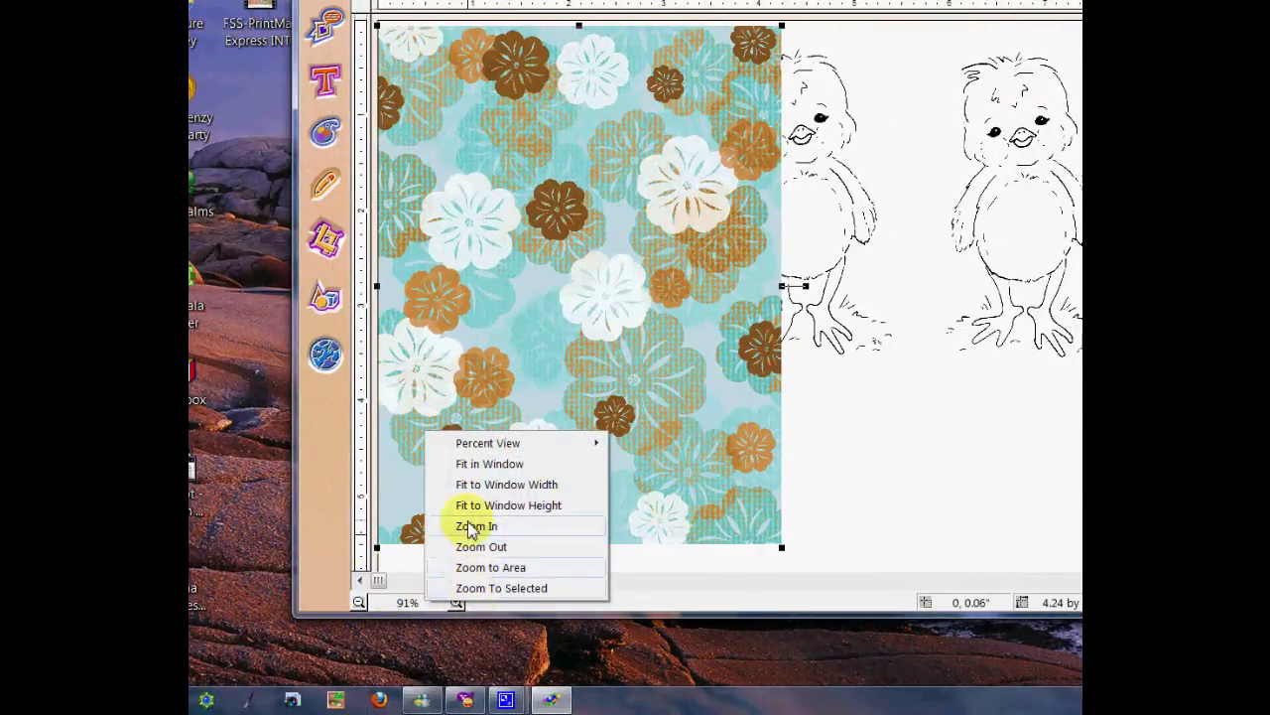
pyautogui.click(476, 463)
pyautogui.moveTo(710, 265); pyautogui.dragTo(858, 392)
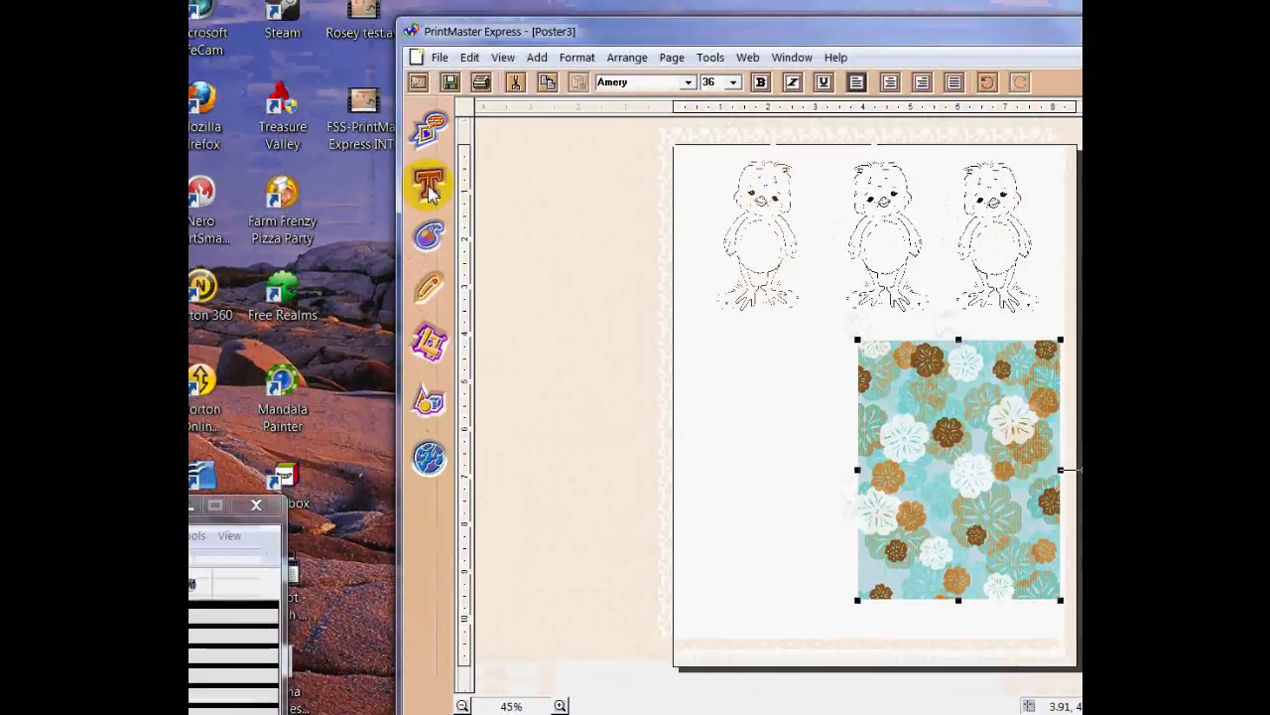
# Add a text box, shrink it to a short wide strip and place it left of the floral paper, about 0.33, 4.87 inches
pyautogui.click(429, 194)
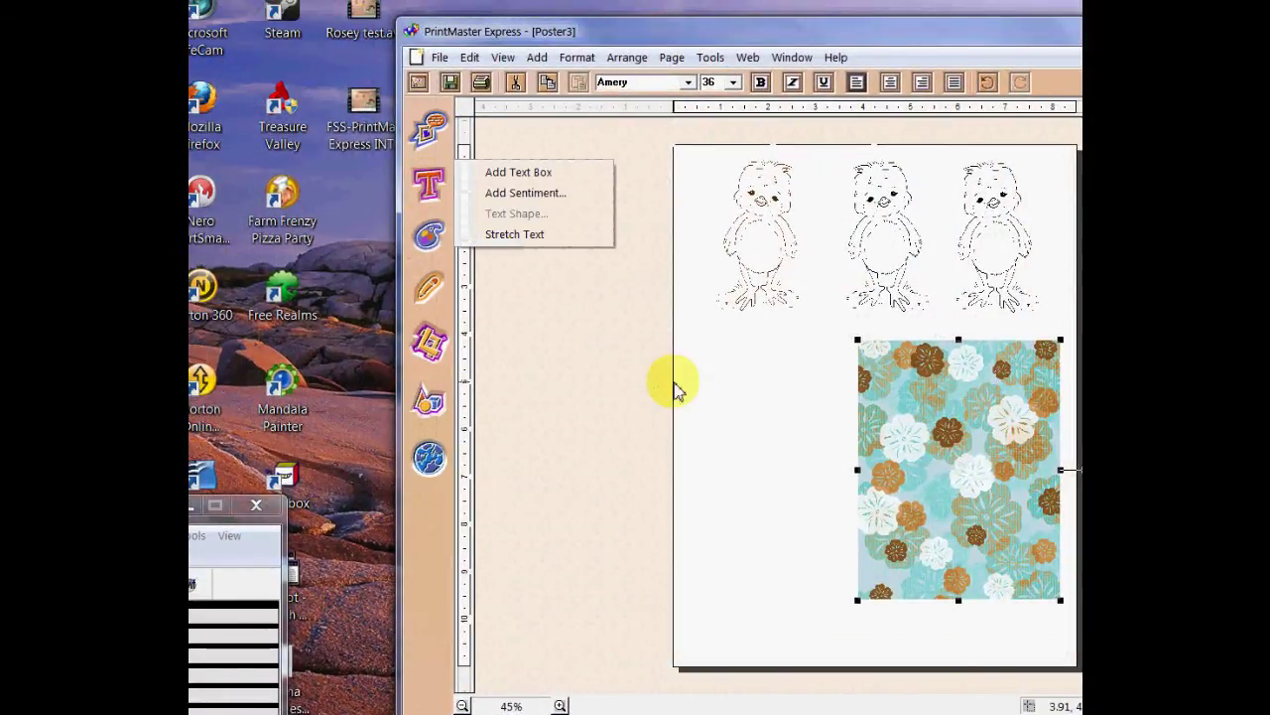
pyautogui.click(562, 178)
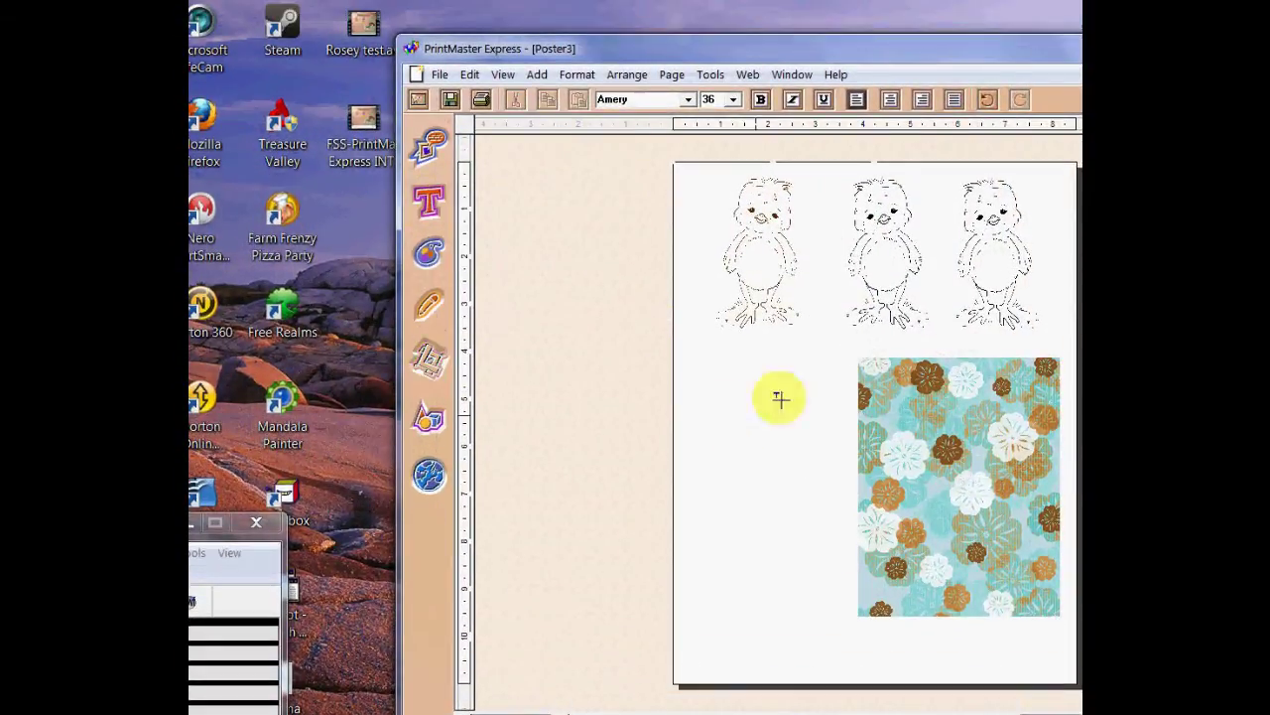
pyautogui.click(742, 397)
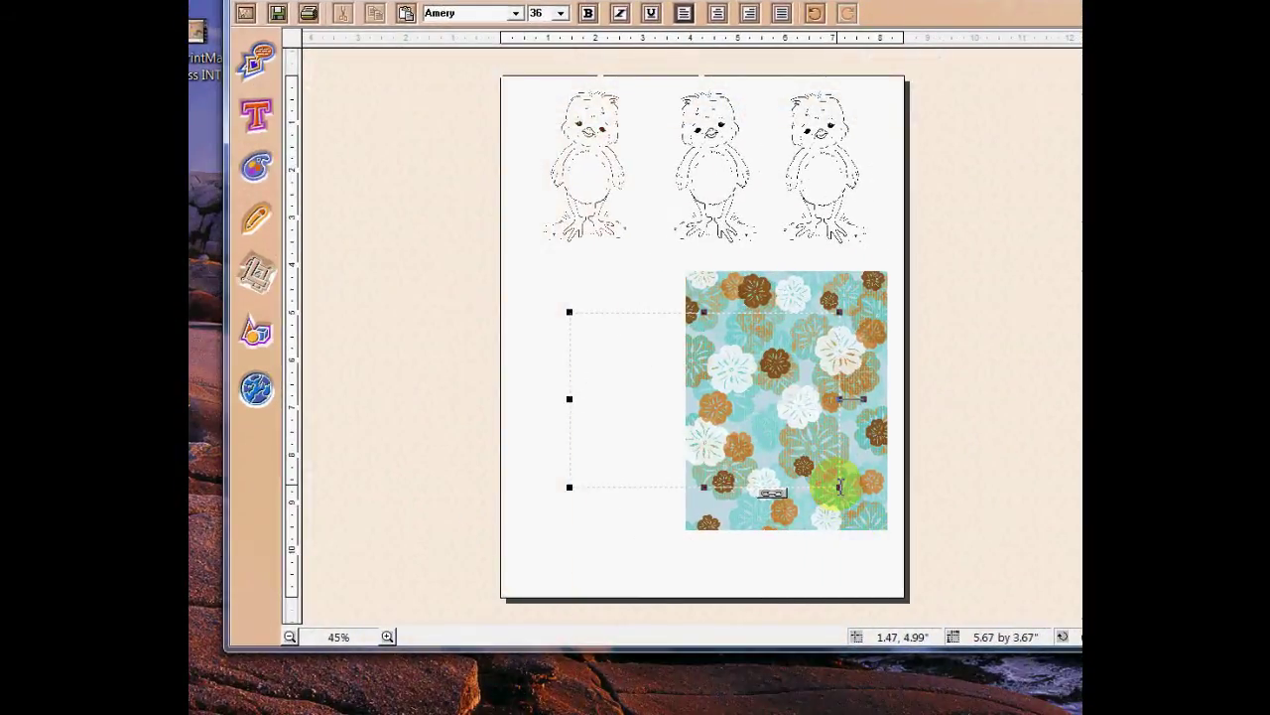
pyautogui.moveTo(840, 487); pyautogui.dragTo(728, 357)
pyautogui.moveTo(643, 340); pyautogui.dragTo(587, 331)
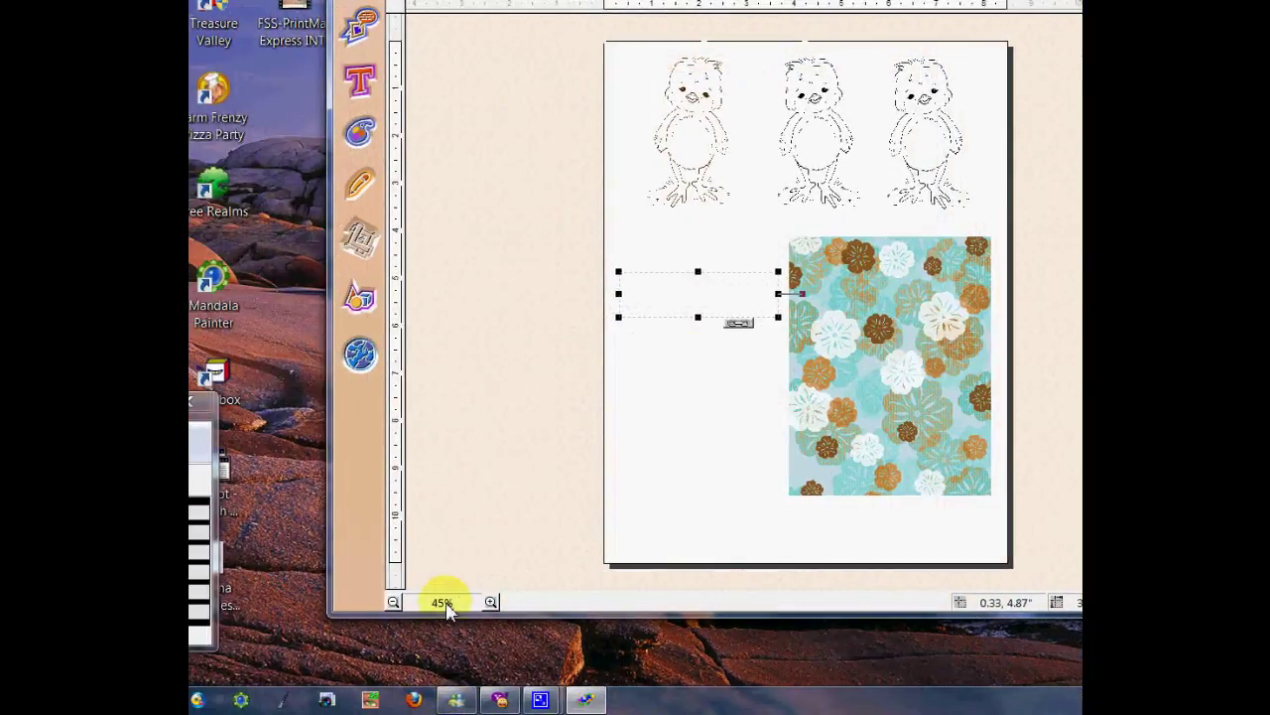
# Center-align the new text box and enter "Happy Birthday!" in it
pyautogui.click(348, 639)
pyautogui.click(496, 588)
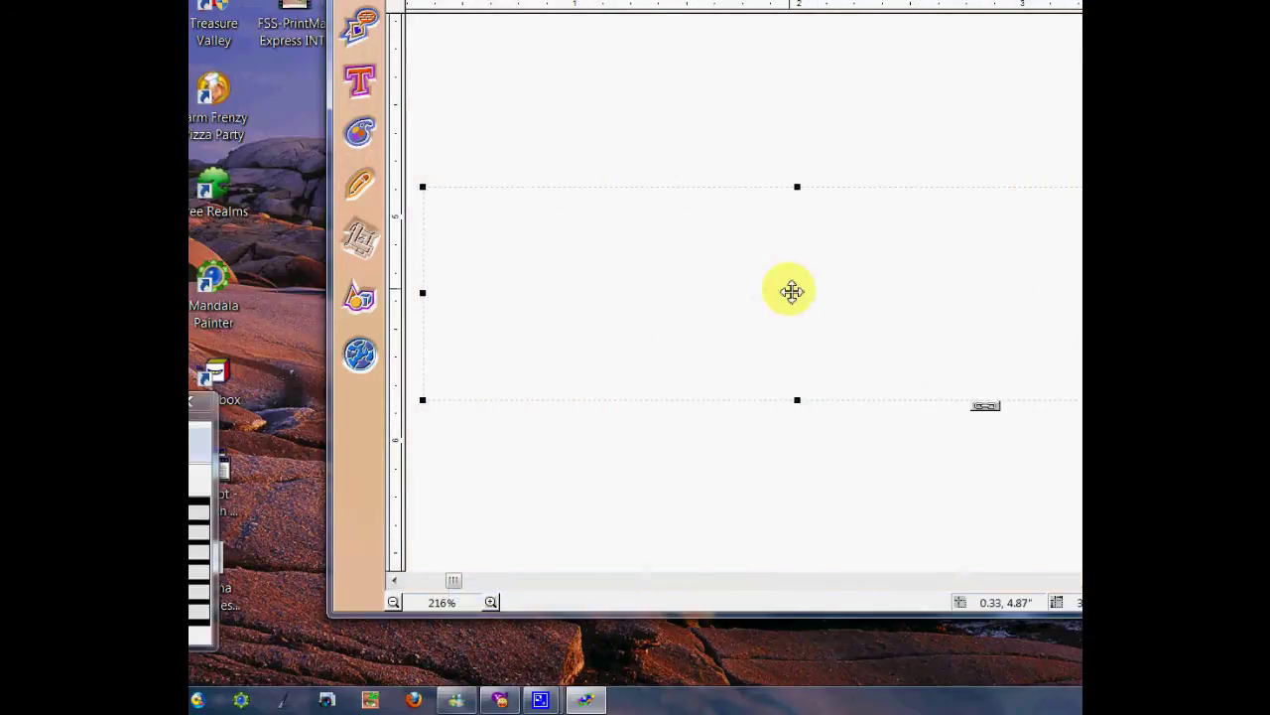
pyautogui.click(821, 82)
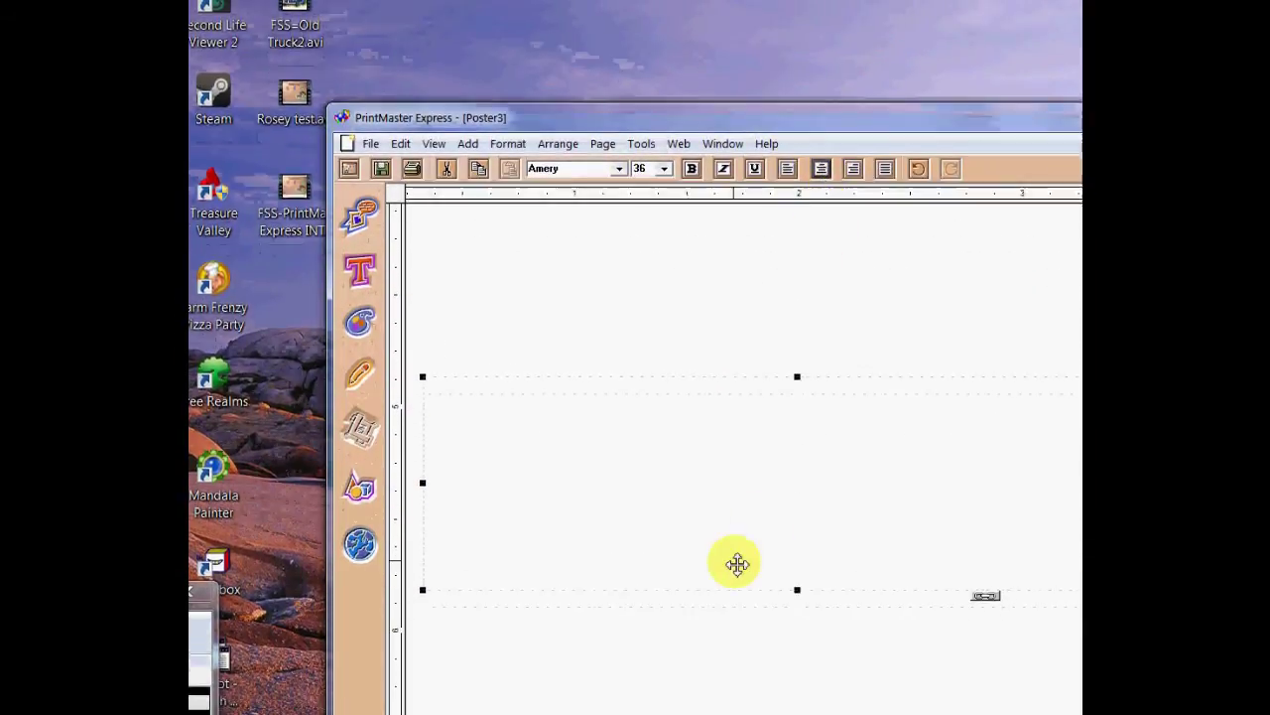
pyautogui.click(756, 475)
pyautogui.click(820, 134)
pyautogui.write('Happy B')
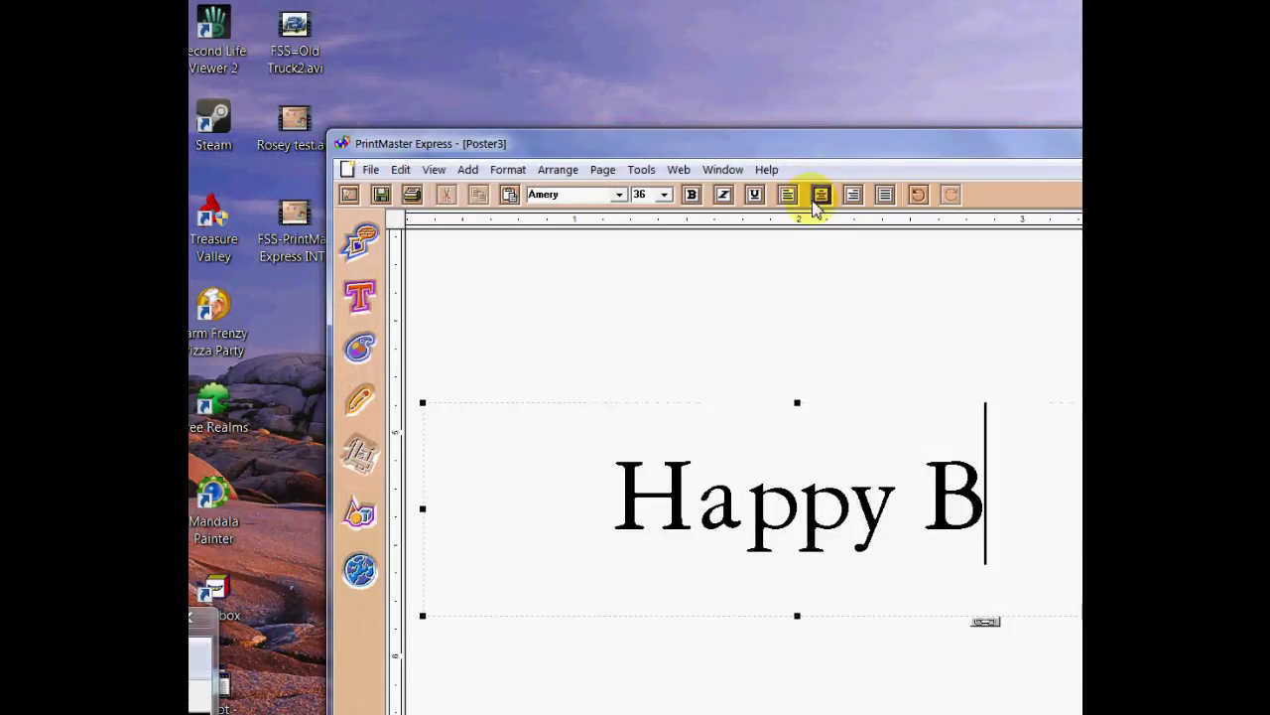
pyautogui.write('irthda')
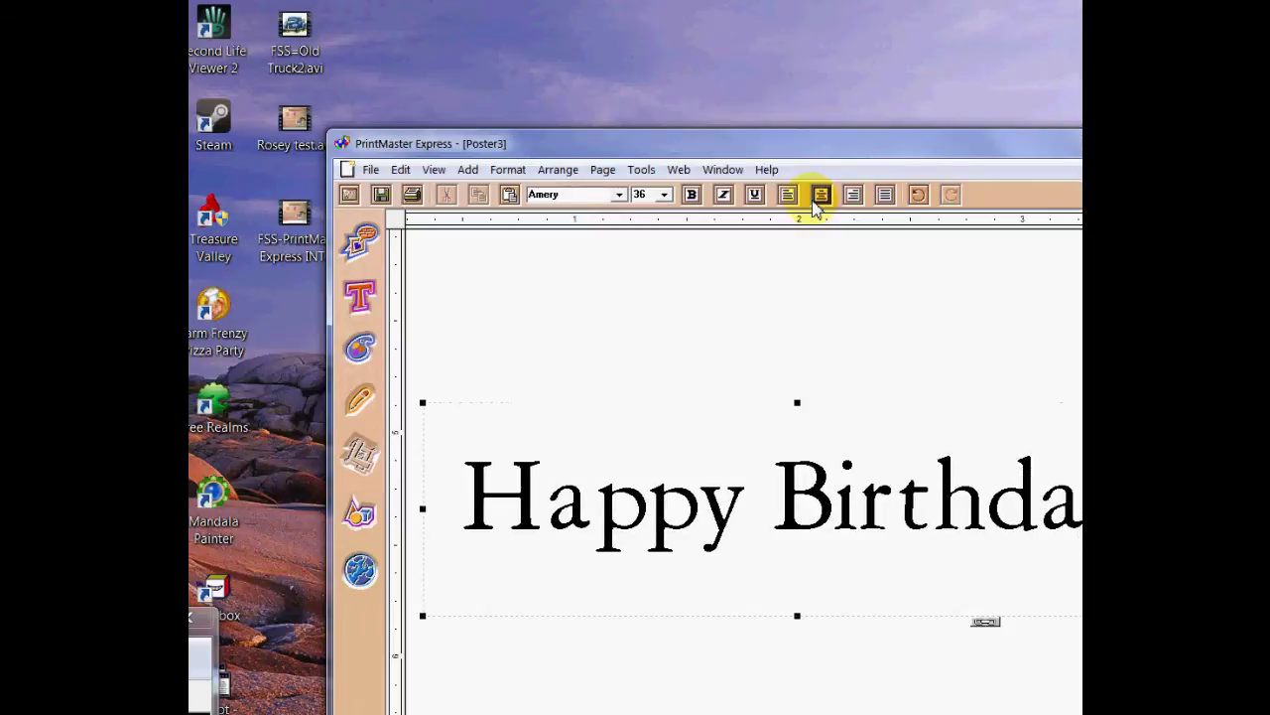
pyautogui.write('y!')
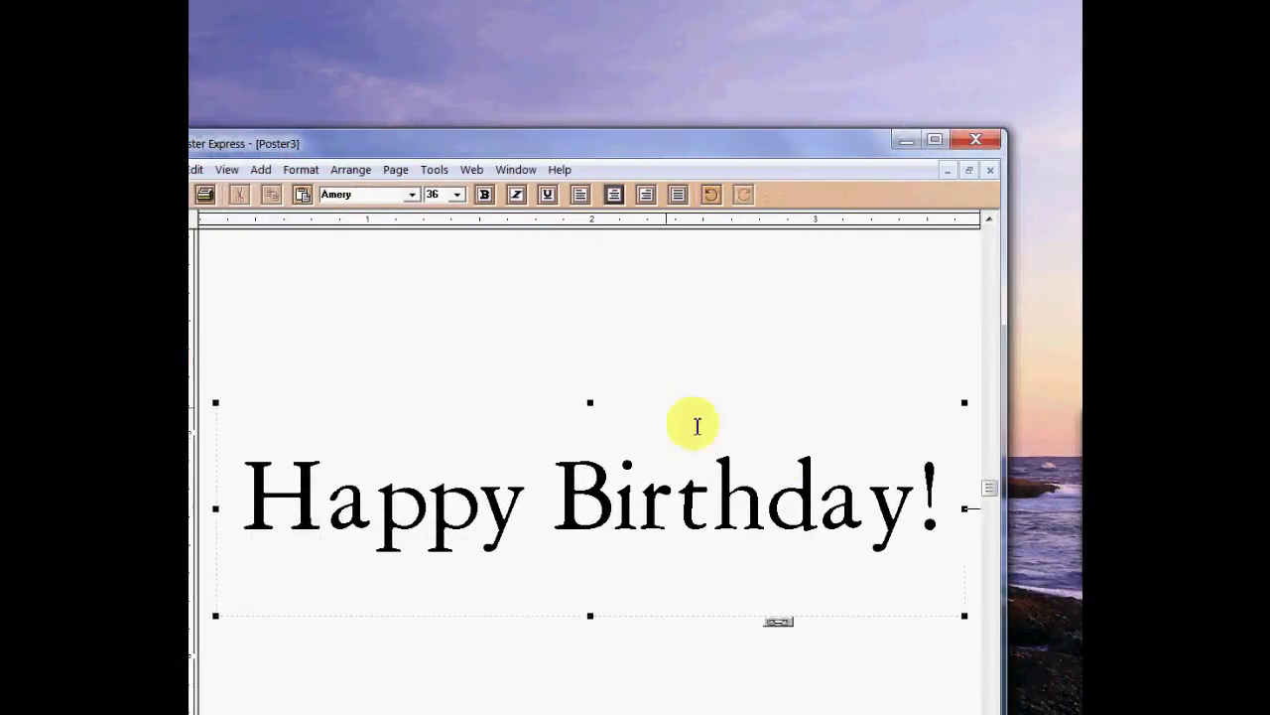
# Change the font of the "Happy Birthday!" text to Worstveld Sling
pyautogui.moveTo(941, 501); pyautogui.dragTo(293, 494)
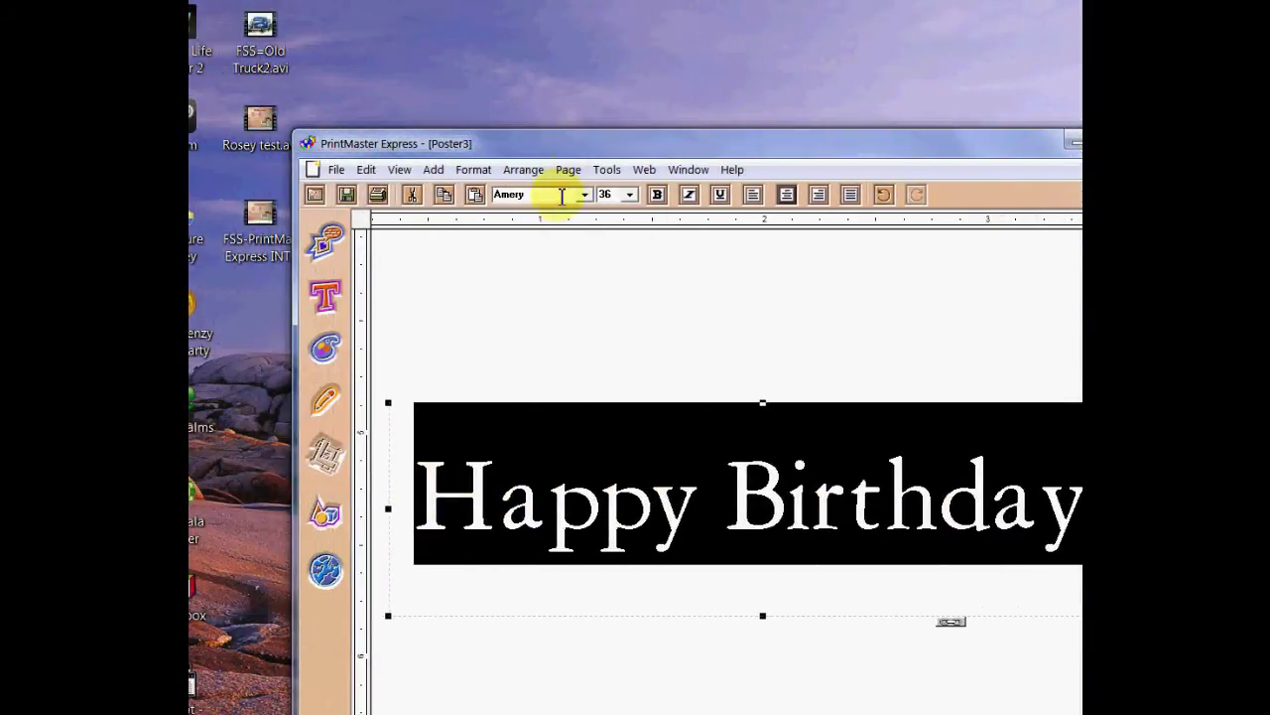
pyautogui.click(585, 194)
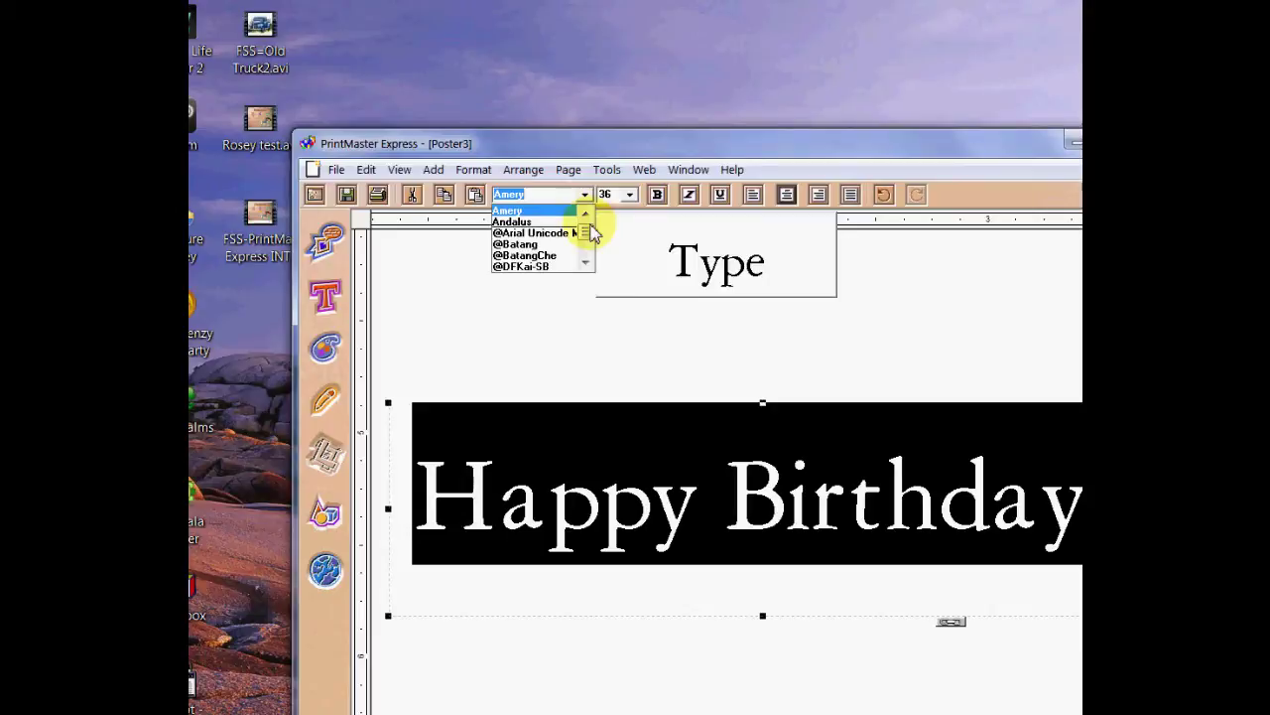
pyautogui.moveTo(591, 232); pyautogui.dragTo(586, 249)
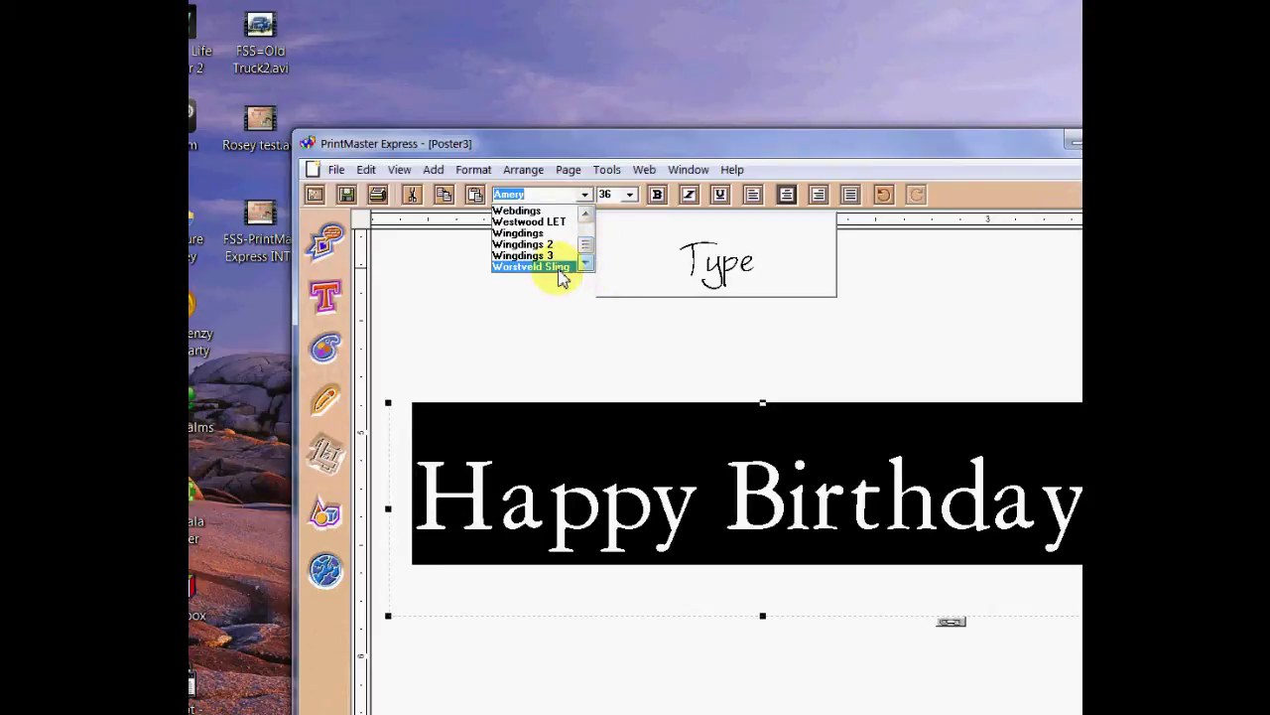
pyautogui.click(555, 266)
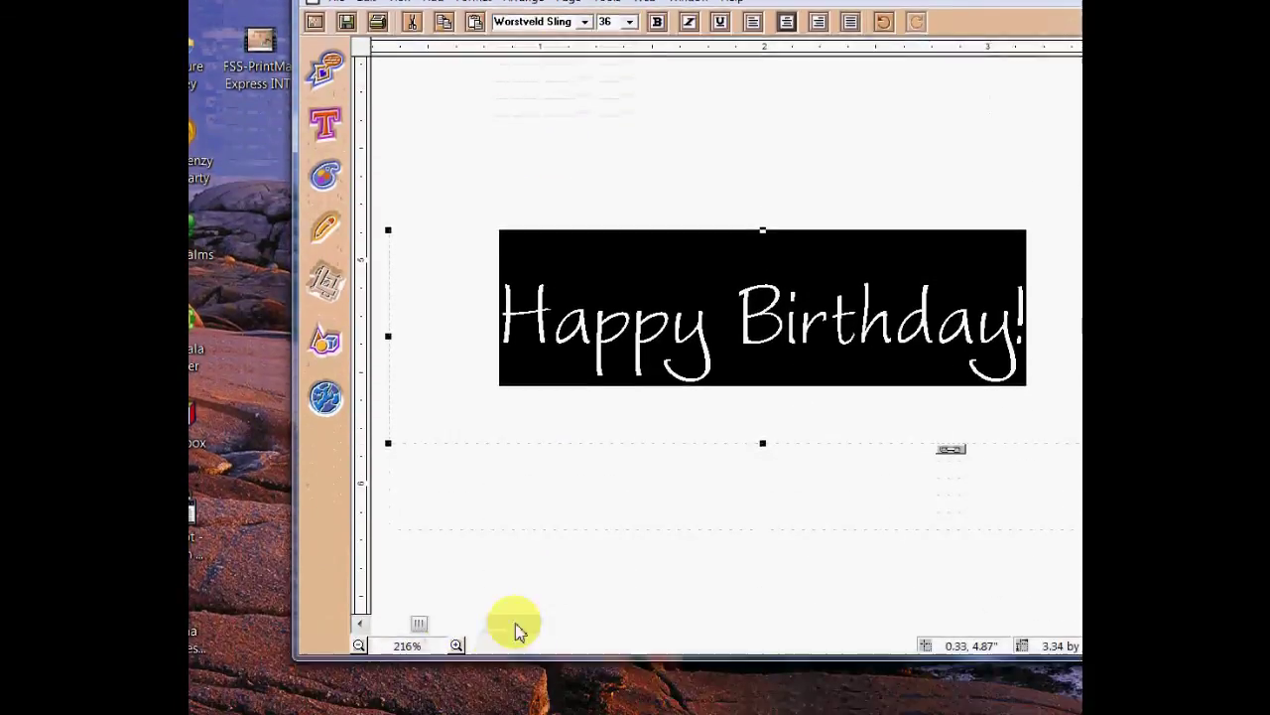
pyautogui.click(532, 679)
# Save the page as a poster file named "chicky 2" in the PROJECTS folder, added to the project gallery under Your Own Projects
pyautogui.click(433, 604)
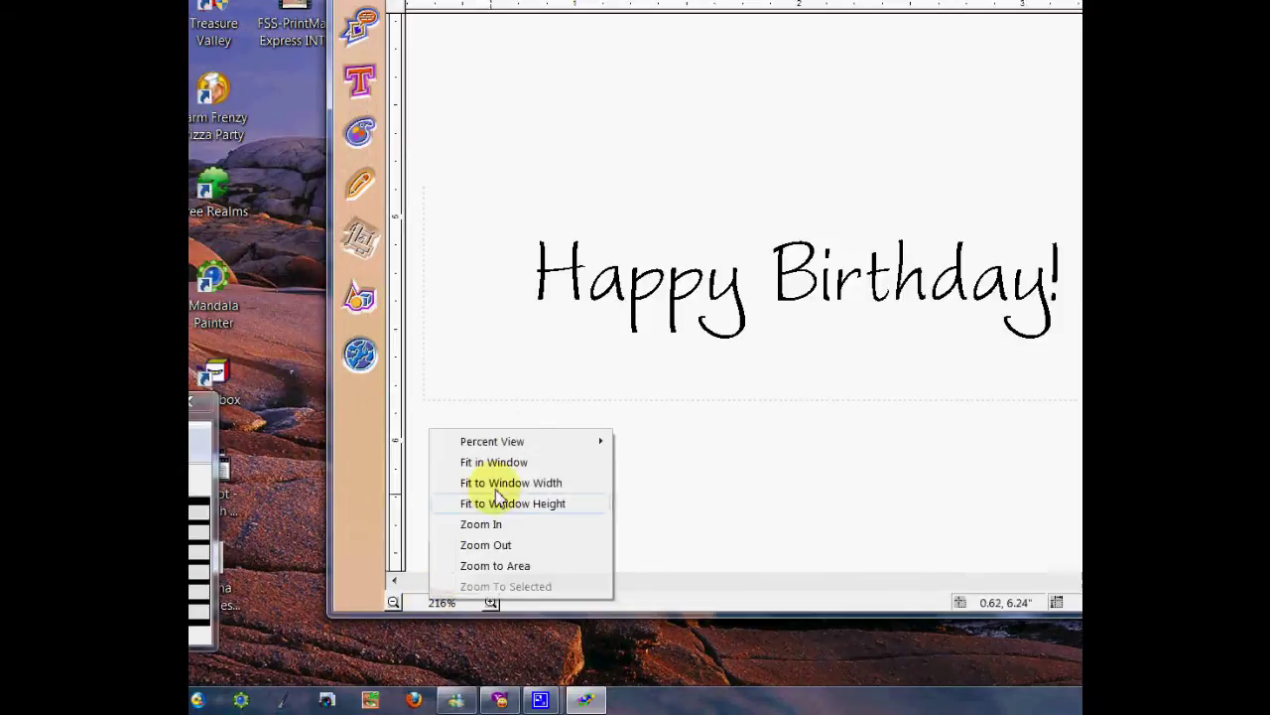
pyautogui.click(519, 460)
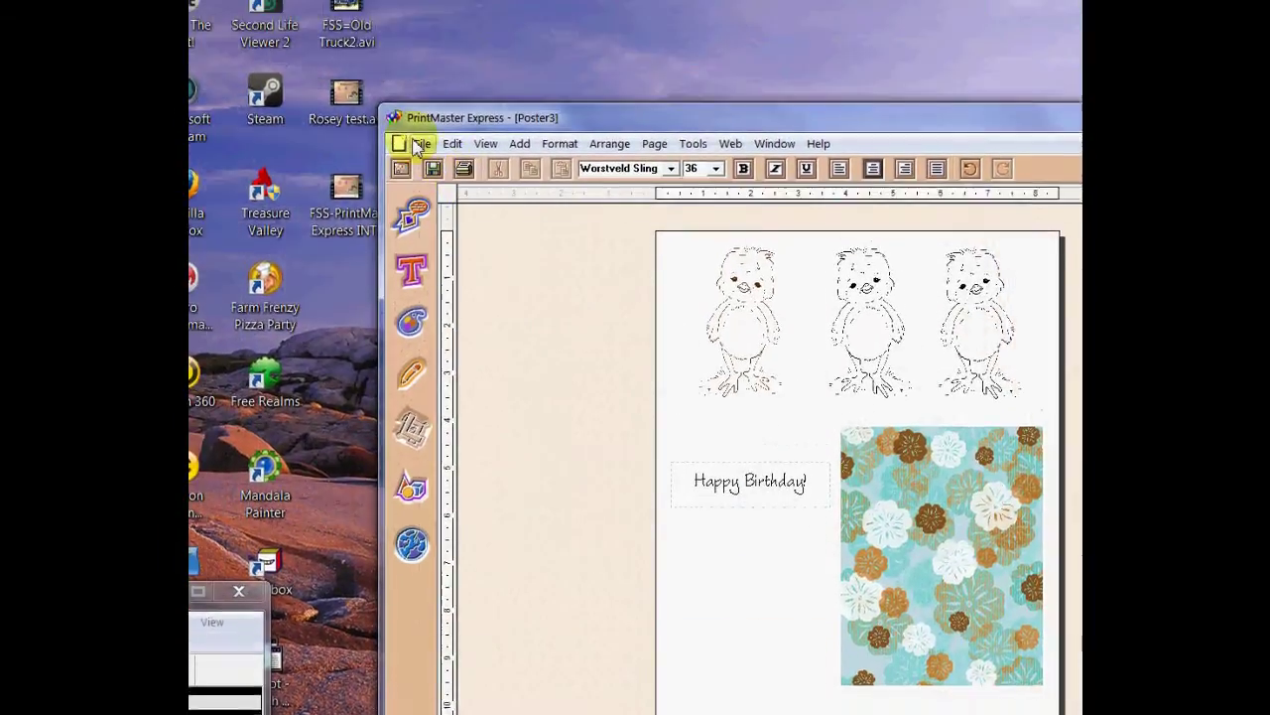
pyautogui.click(299, 8)
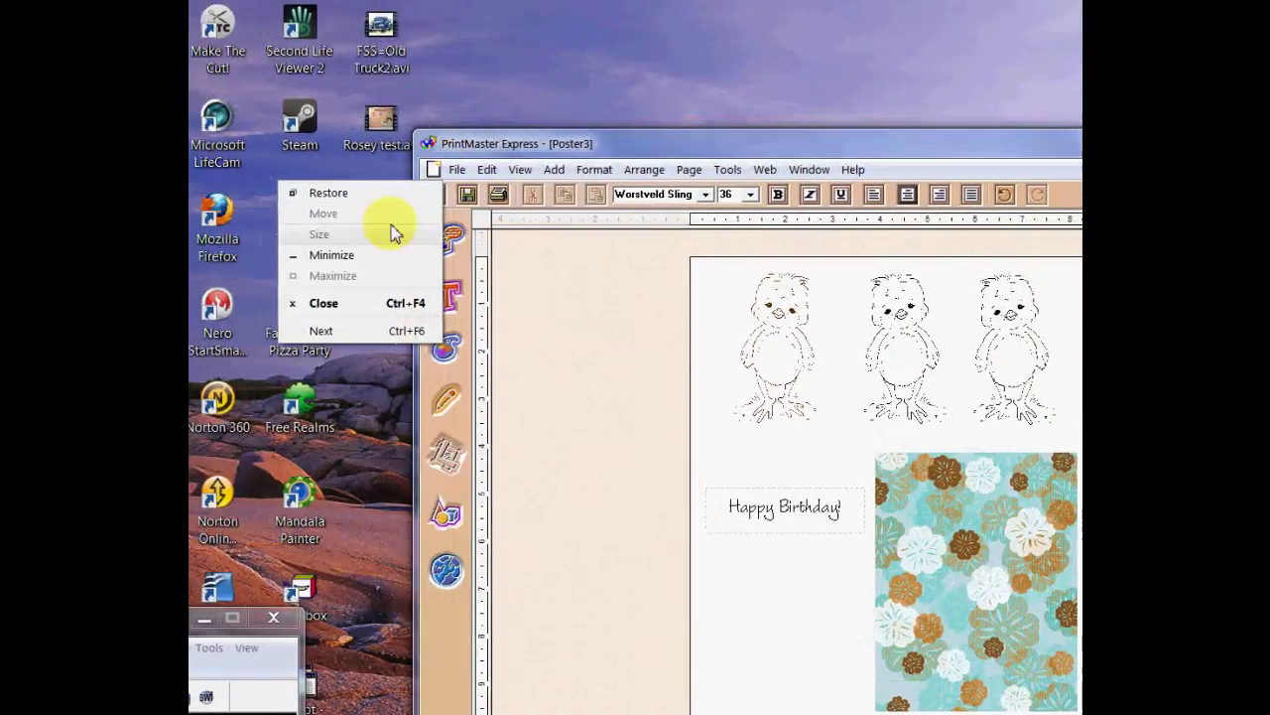
pyautogui.click(465, 283)
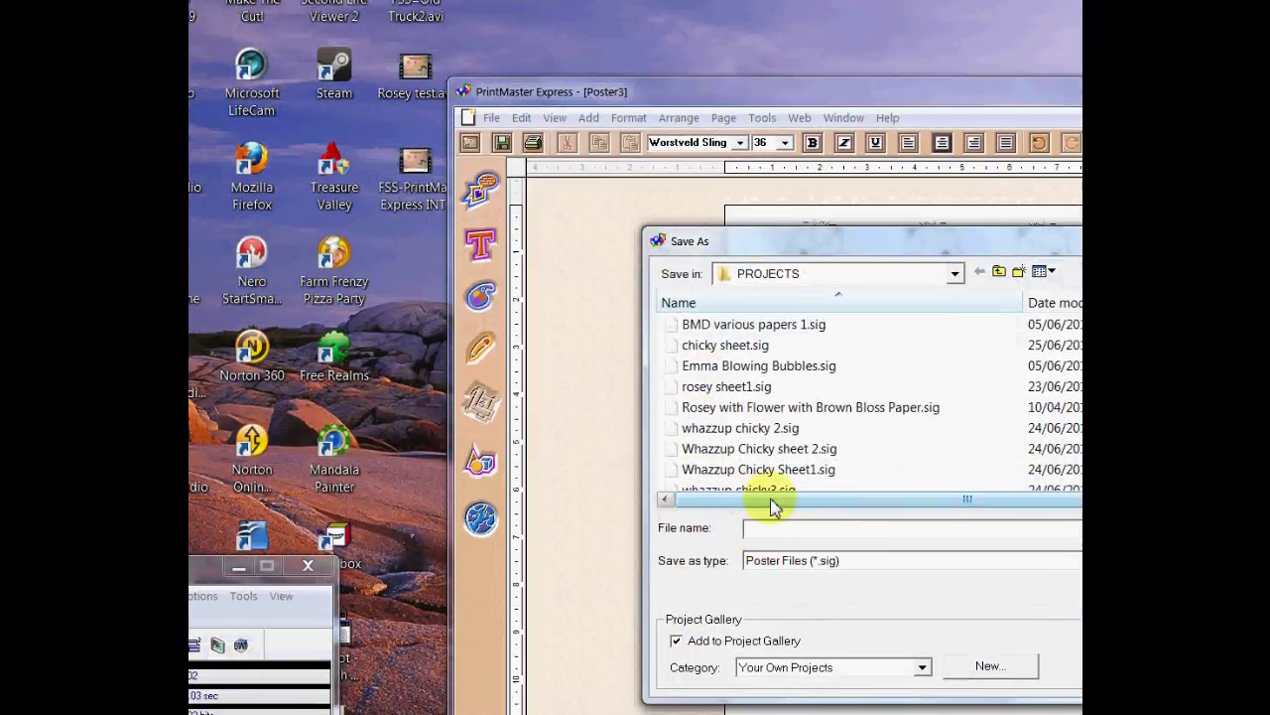
pyautogui.write('chicky')
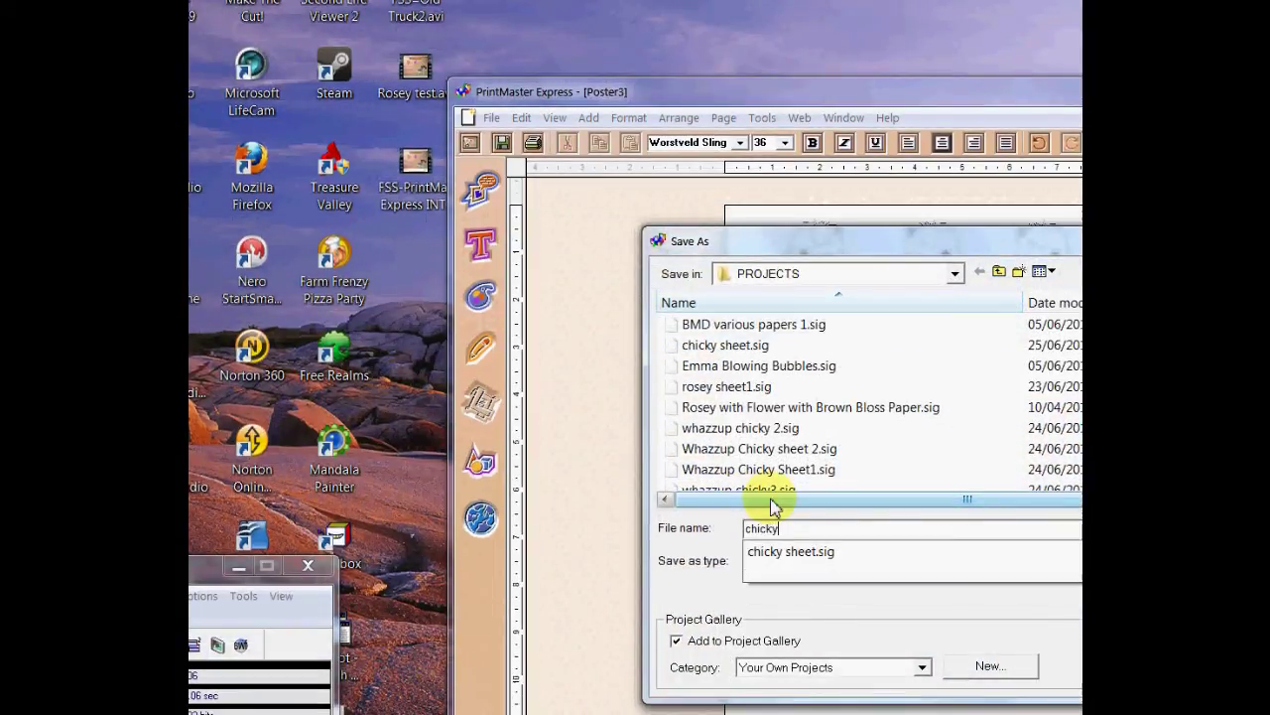
pyautogui.write(' 2')
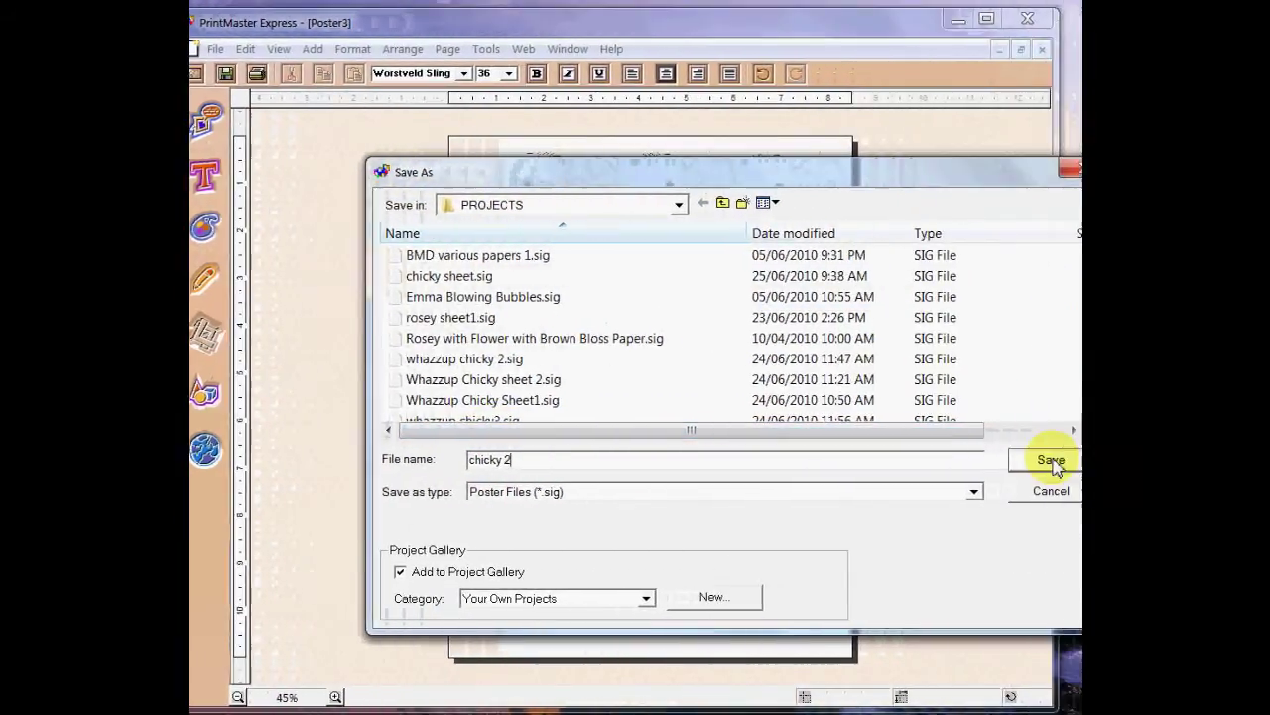
pyautogui.click(1054, 460)
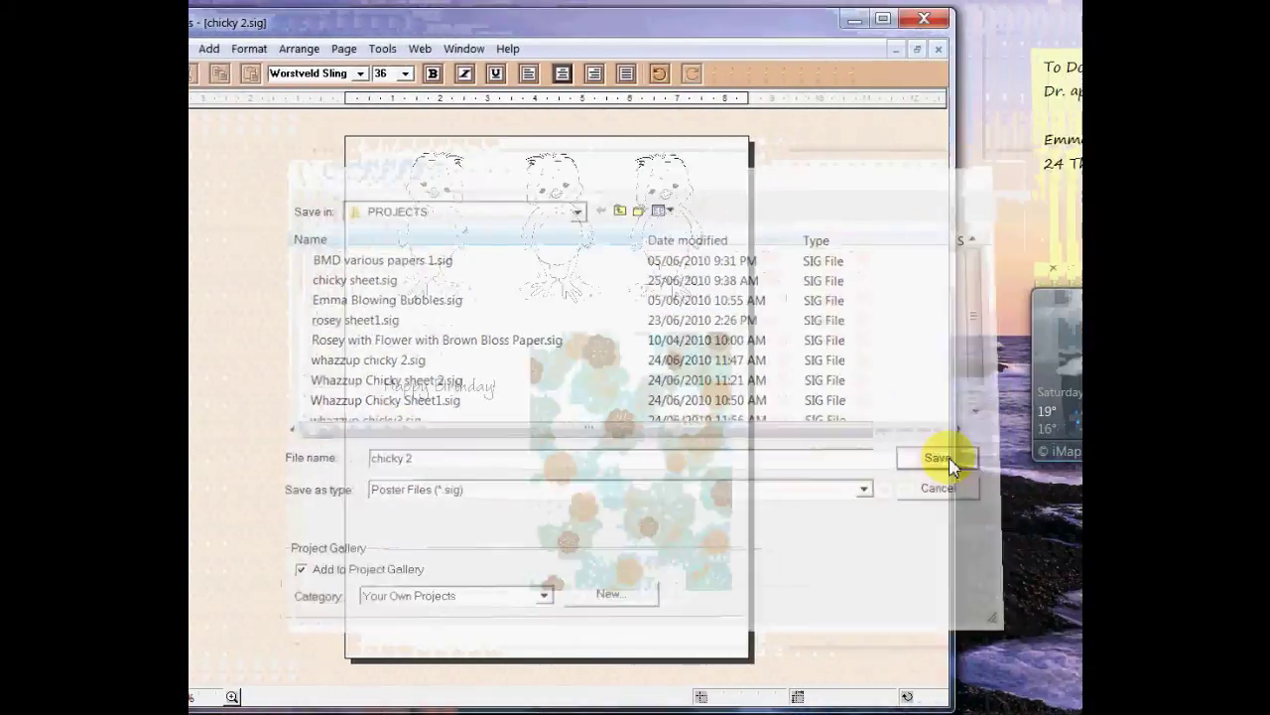